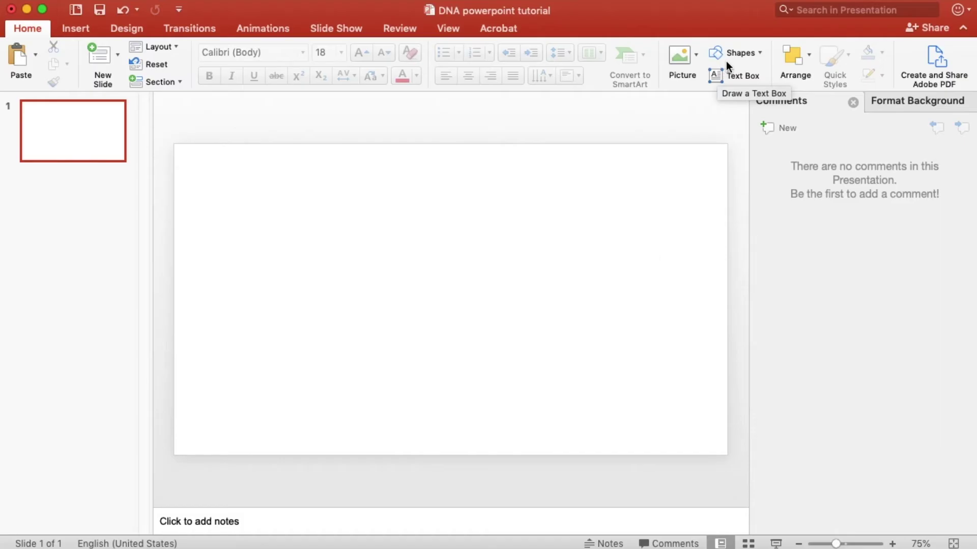
Draw a blue square of about 2.96 cm near the slide's upper left with the Rectangle shape
click(734, 53)
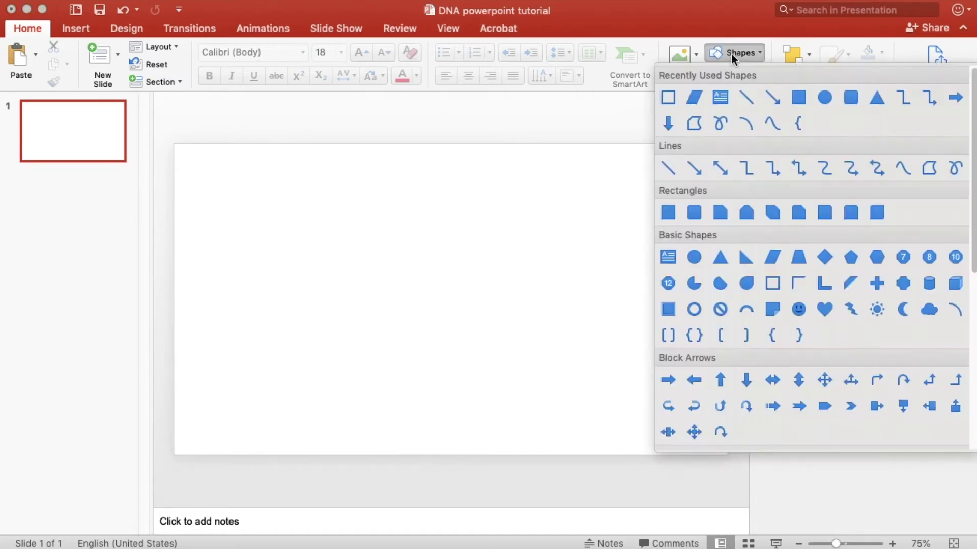
click(796, 98)
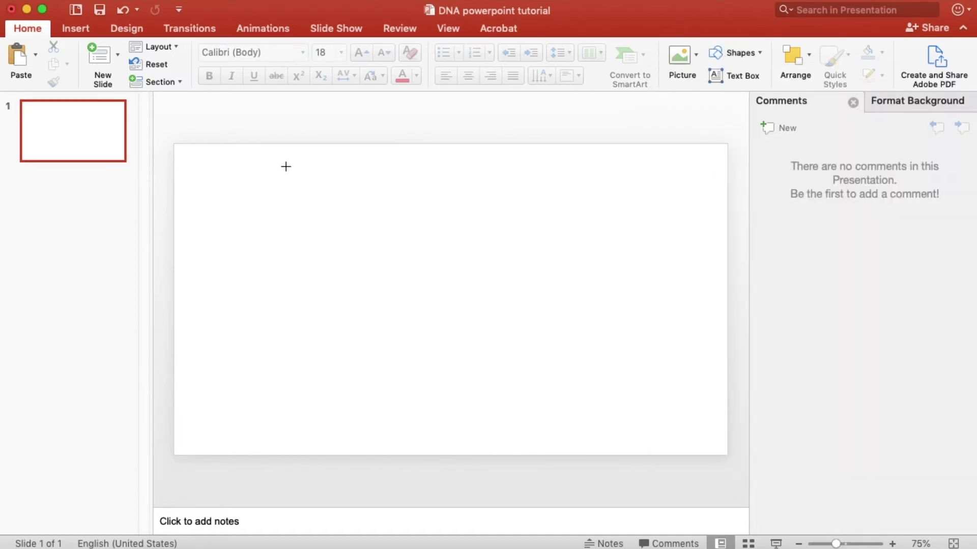
mouse_move(304, 195)
mouse_down()
mouse_move(360, 255)
mouse_move(348, 237)
mouse_up()
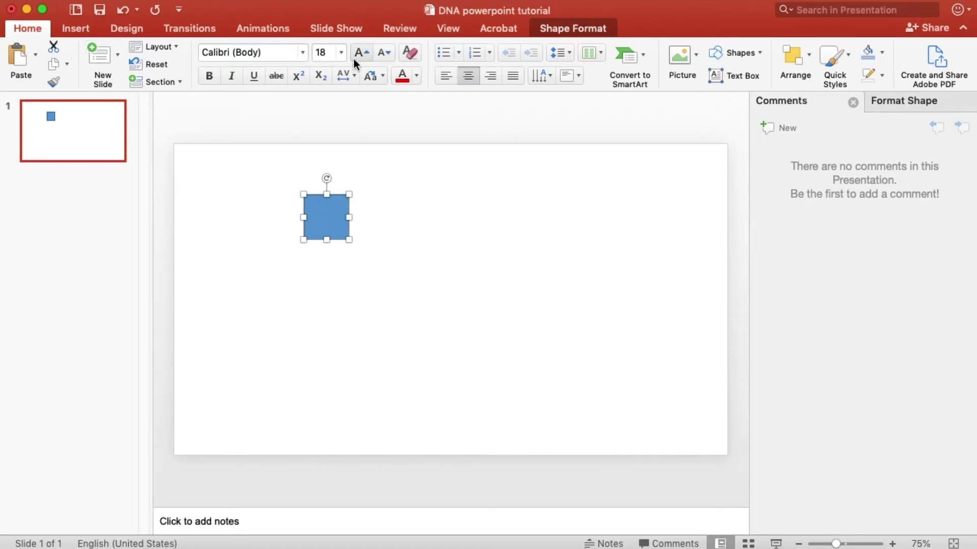
Restyle the blue square with a green-outline shape style
click(551, 29)
click(157, 63)
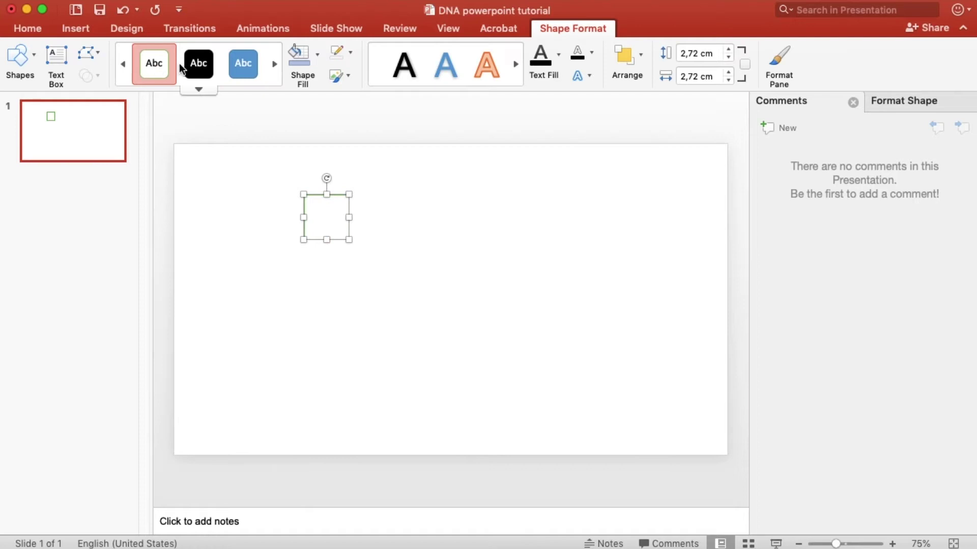
click(246, 123)
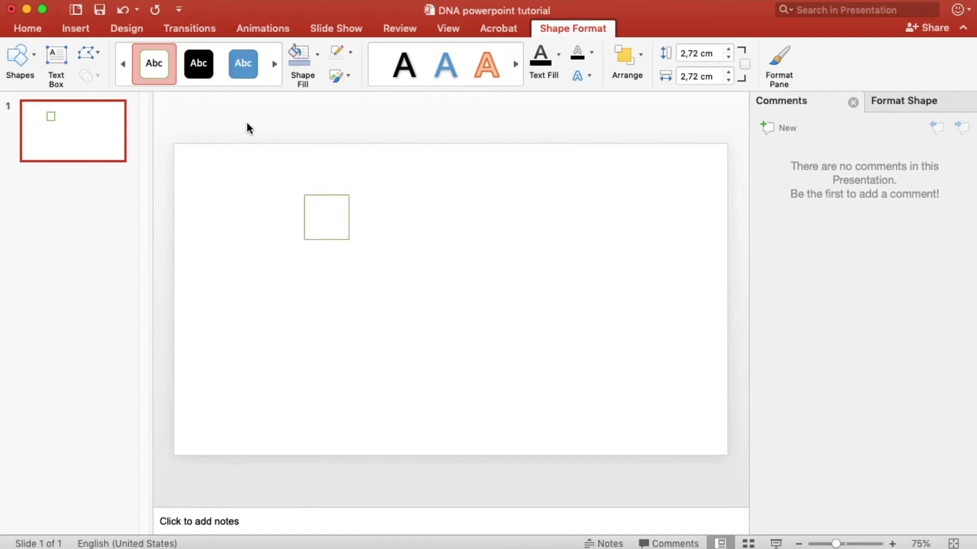
click(339, 198)
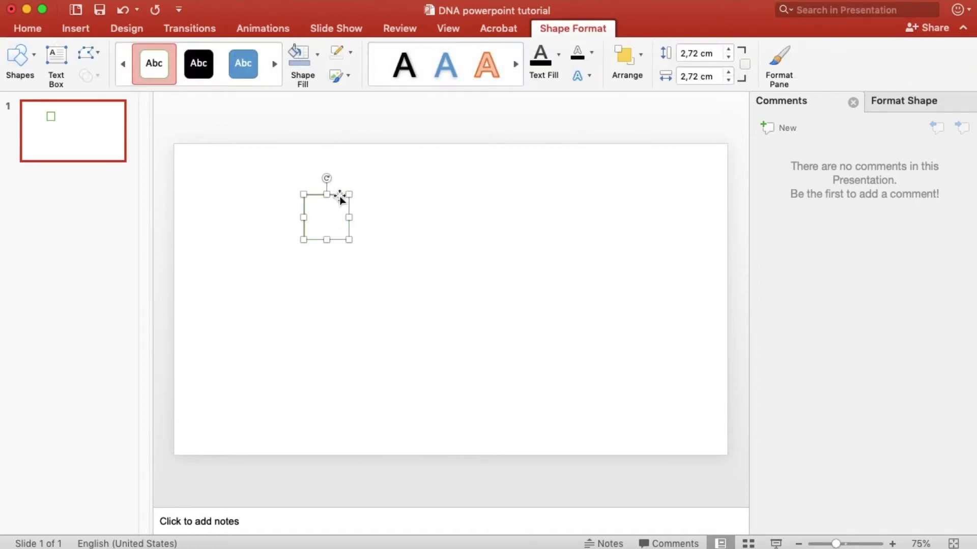
Duplicate the square into a column of three and copy that column to the right
drag(340, 198, 338, 245)
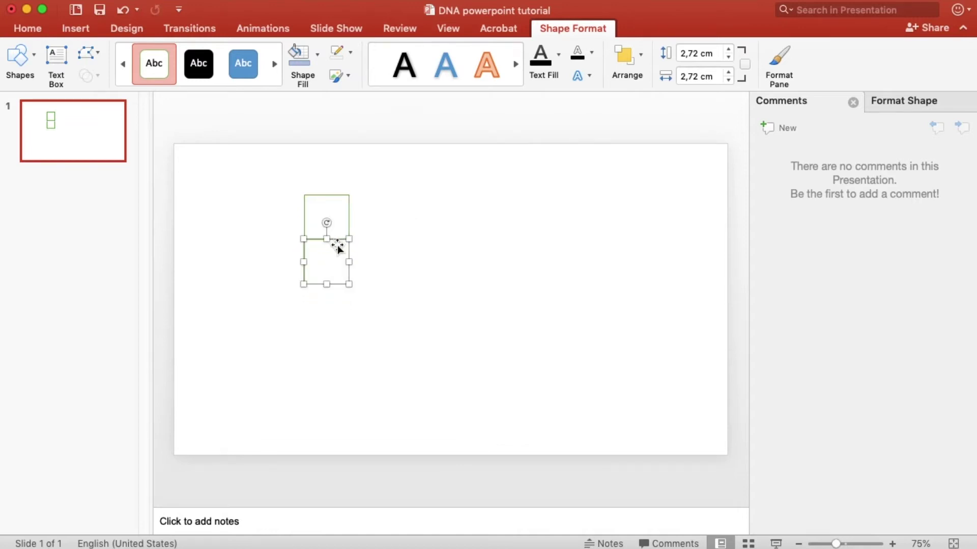
drag(340, 243, 335, 289)
click(378, 327)
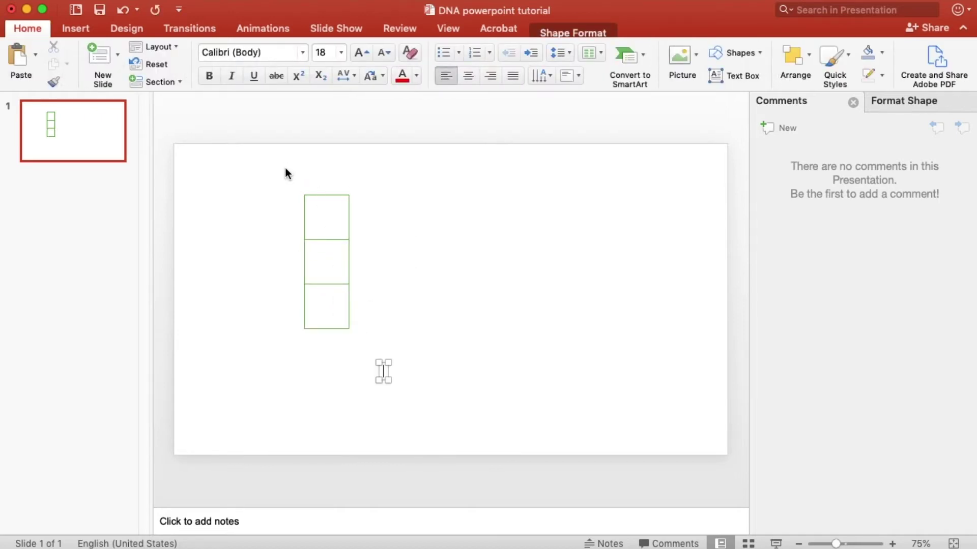
drag(279, 181, 376, 367)
drag(338, 239, 381, 235)
click(415, 179)
Move the stray text box aside and copy the six cells right to make four columns
click(395, 252)
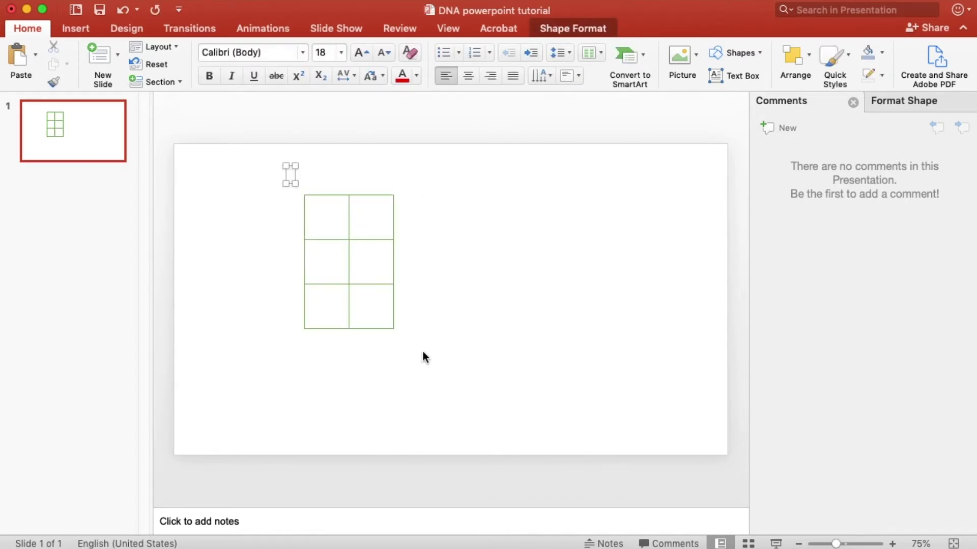
click(441, 362)
drag(440, 361, 333, 231)
drag(286, 174, 409, 367)
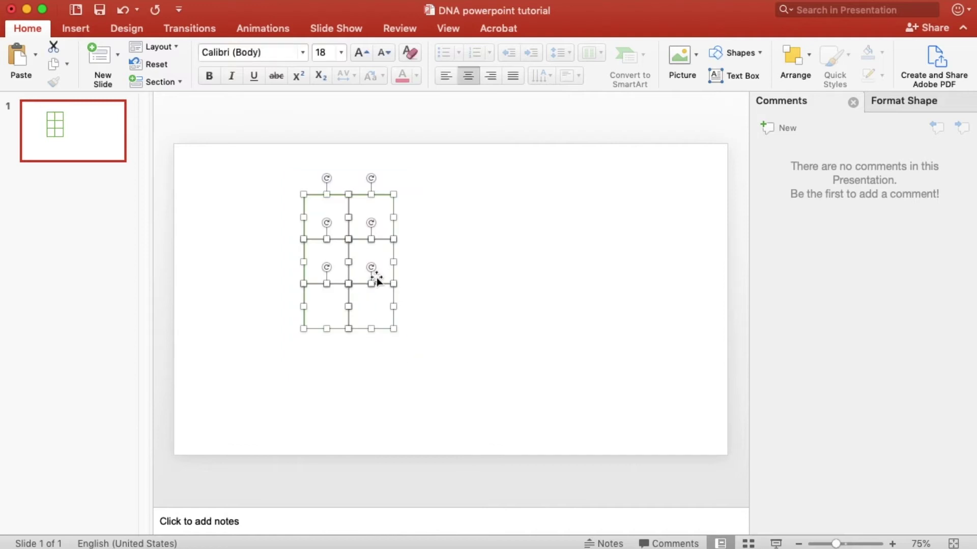
drag(362, 286, 421, 286)
drag(529, 356, 274, 286)
Add a fourth row, group the 4x4 grid, and shrink it to about 2.8 cm
drag(270, 367, 534, 277)
drag(395, 298, 393, 345)
drag(238, 412, 541, 204)
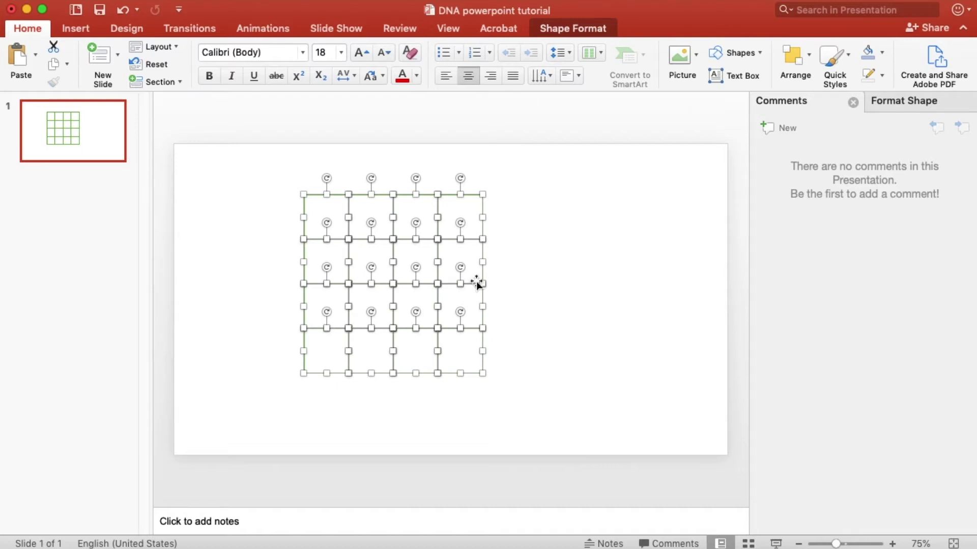
key(super+alt+g)
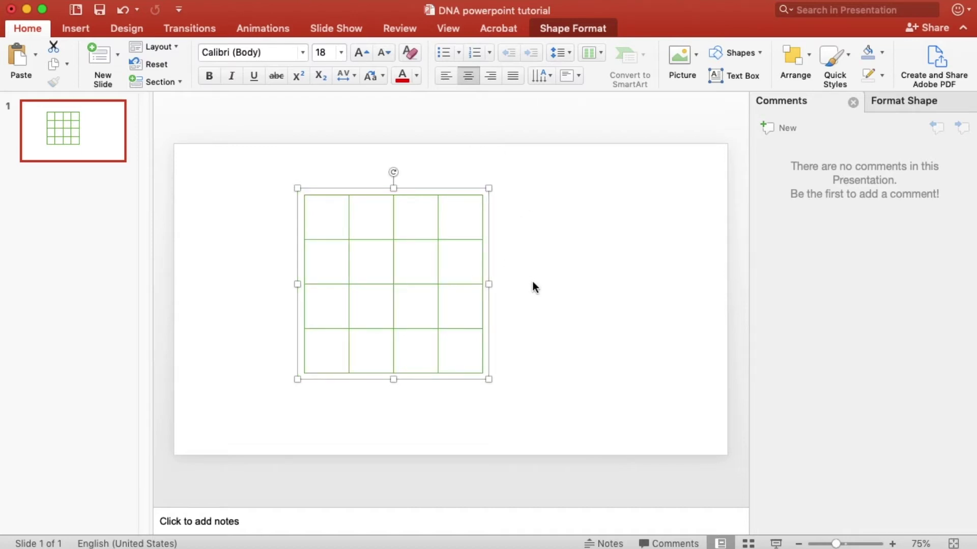
drag(488, 379, 339, 238)
Zoom to 135% and drag the grid's corner to roughly double its size
click(370, 223)
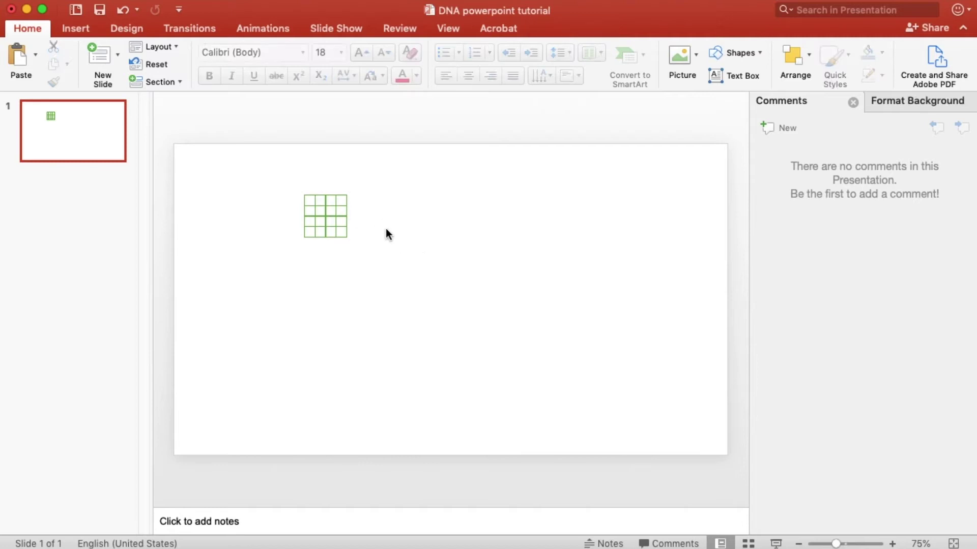
scroll(367, 214, up, 5)
drag(284, 196, 465, 303)
drag(364, 246, 204, 91)
drag(270, 201, 345, 277)
click(362, 223)
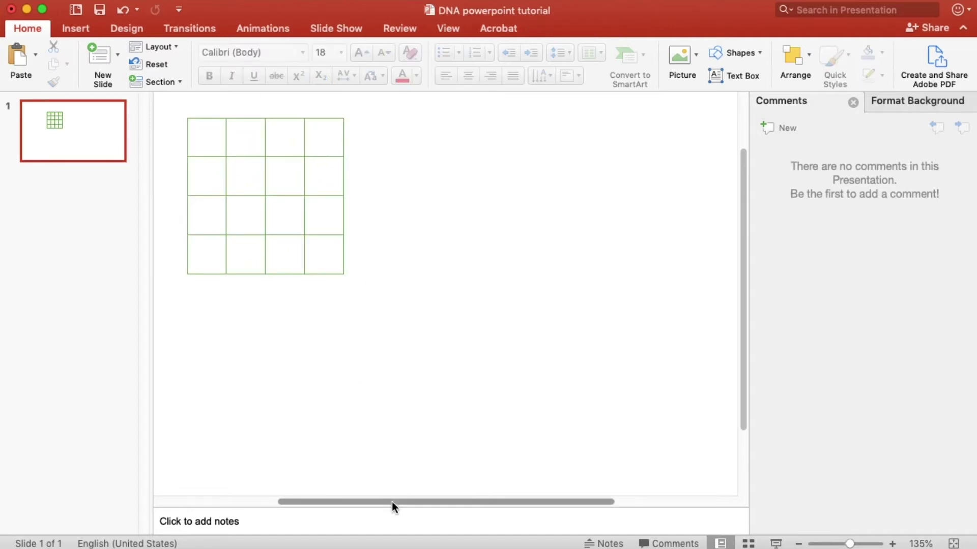
drag(392, 501, 323, 497)
drag(743, 316, 748, 283)
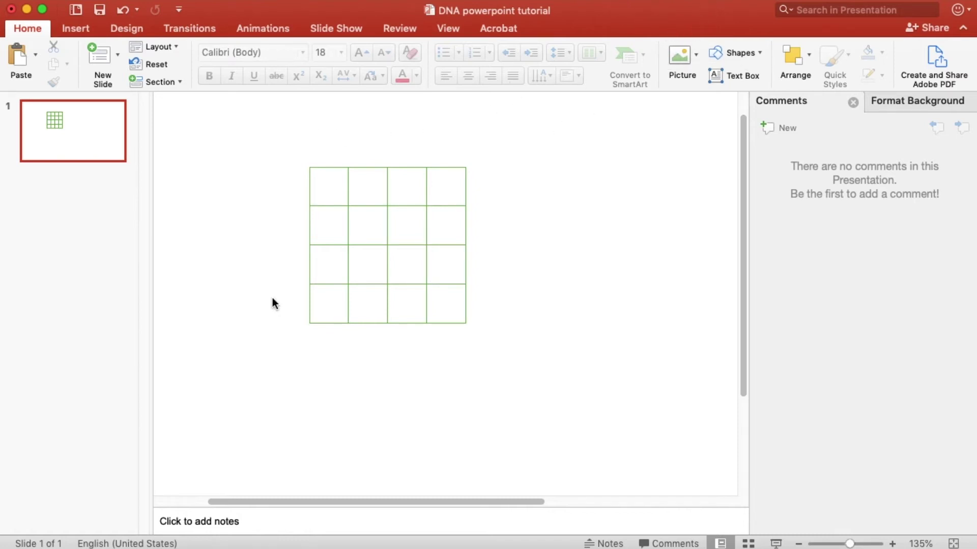
click(737, 46)
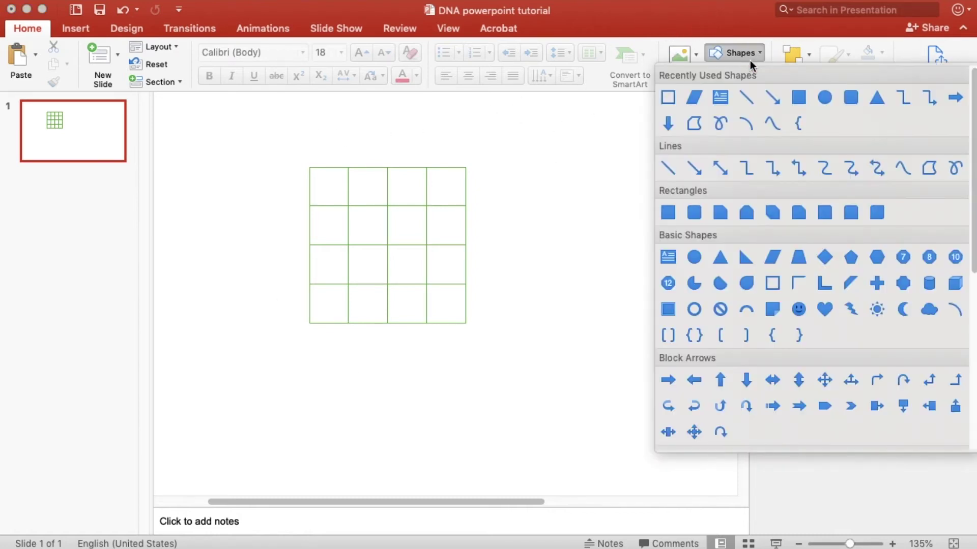
Draw a blue parallelogram, shorten it, and move it onto the grid
click(695, 98)
drag(479, 149, 541, 320)
drag(512, 150, 511, 167)
drag(525, 254, 394, 253)
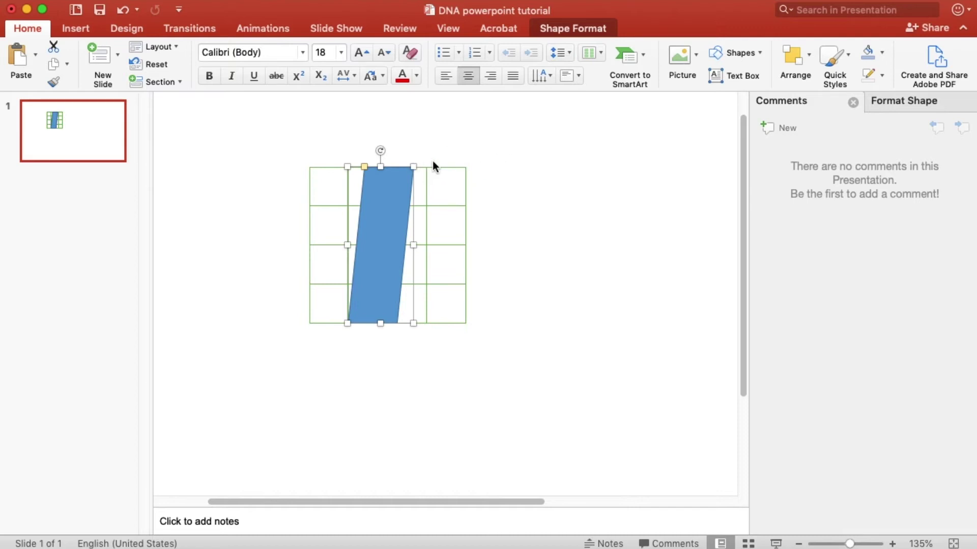
key(Left)
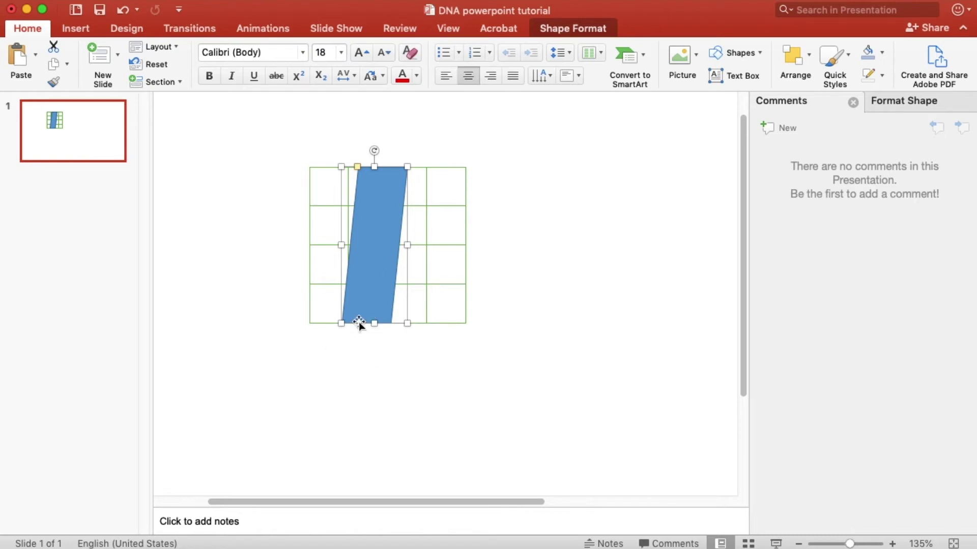
Stretch the parallelogram to the grid's left and right edges and slant it into a narrow band
drag(405, 246, 465, 246)
drag(345, 246, 309, 246)
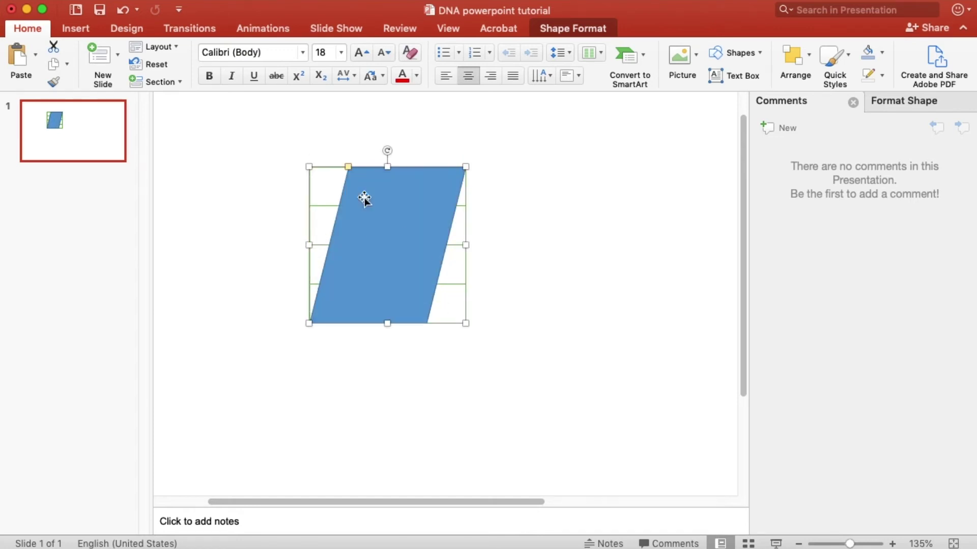
drag(348, 167, 424, 179)
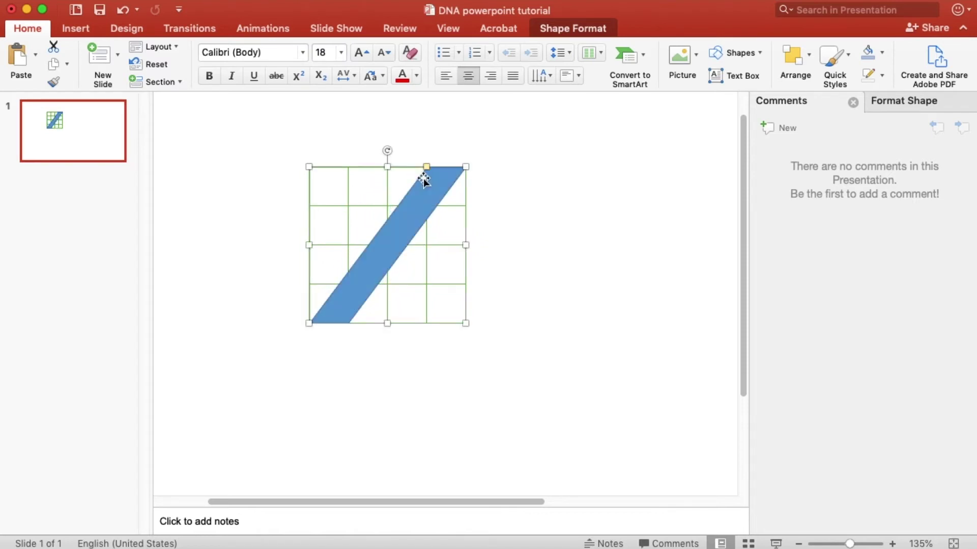
click(507, 194)
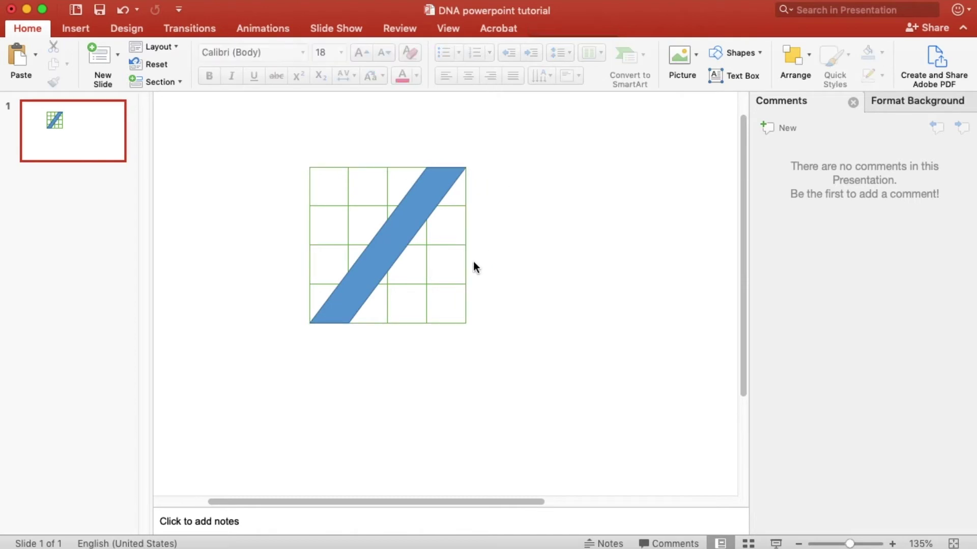
scroll(543, 254, up, 3)
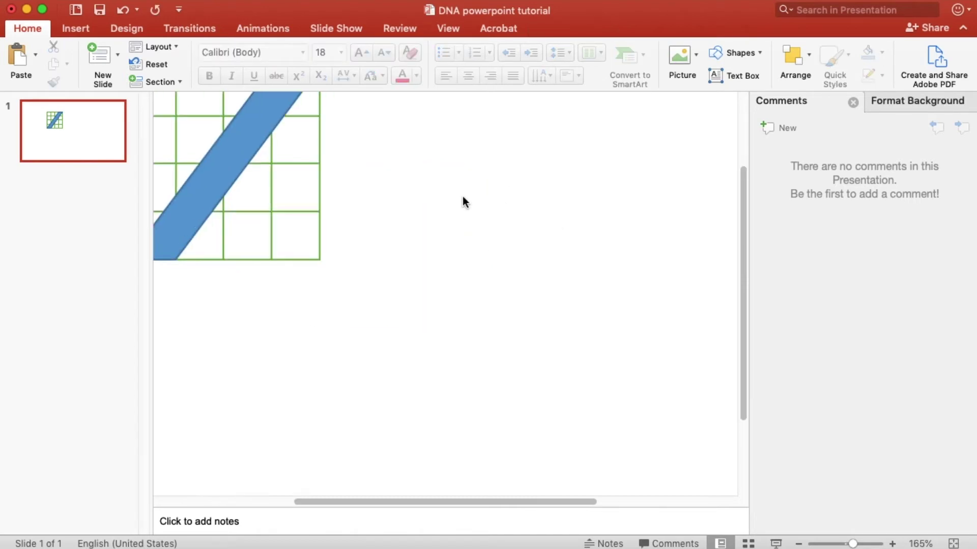
scroll(727, 244, down, 1)
scroll(631, 248, up, 5)
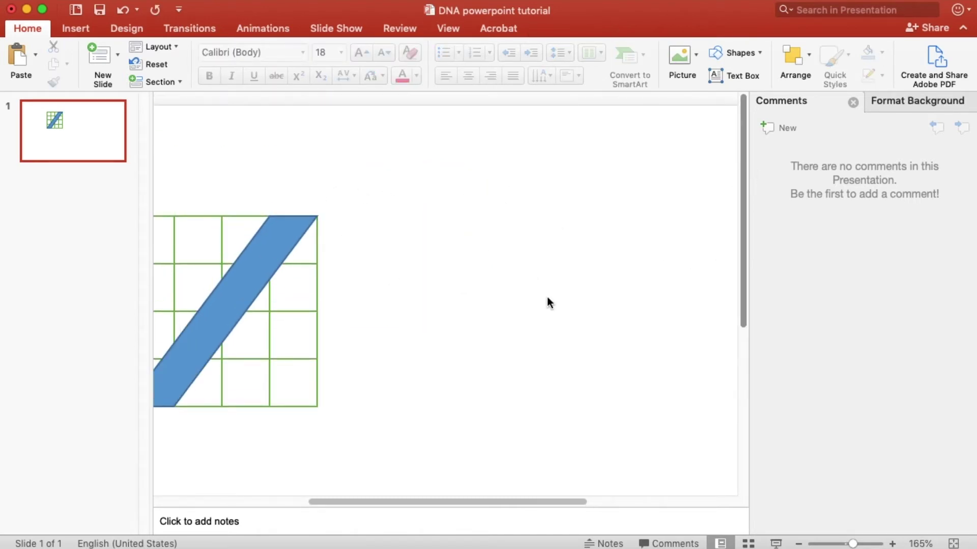
drag(382, 500, 310, 498)
click(421, 226)
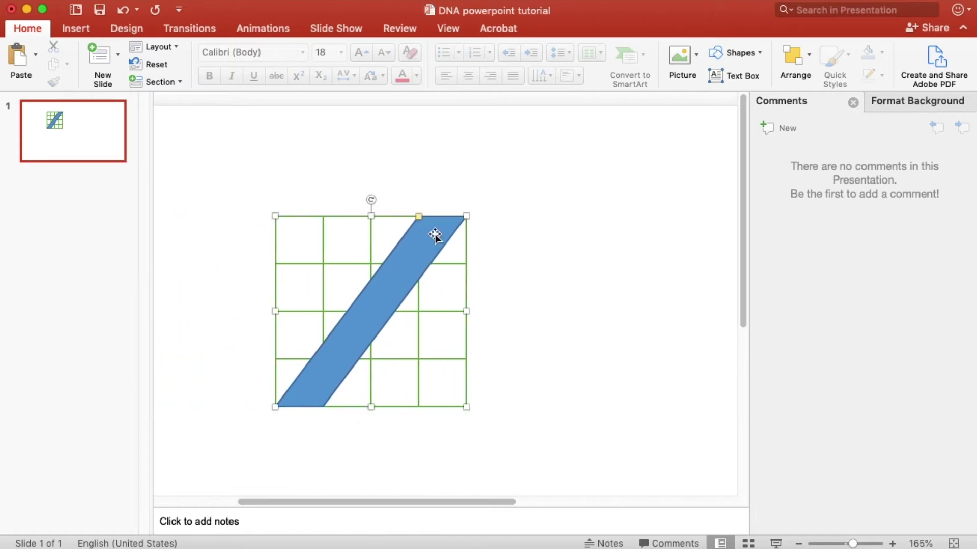
mouse_move(421, 220)
mouse_down()
mouse_move(430, 220)
mouse_move(420, 221)
mouse_up()
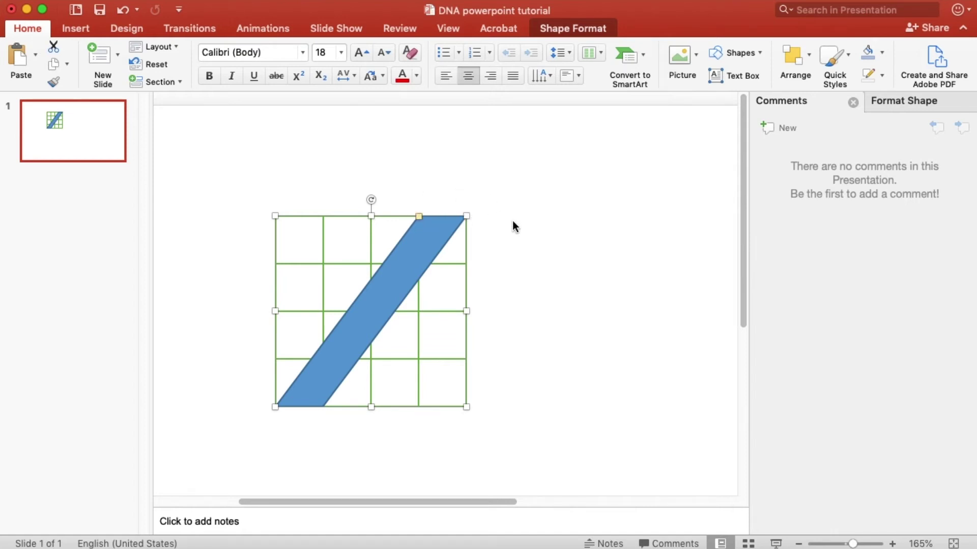
click(475, 243)
click(374, 292)
click(558, 242)
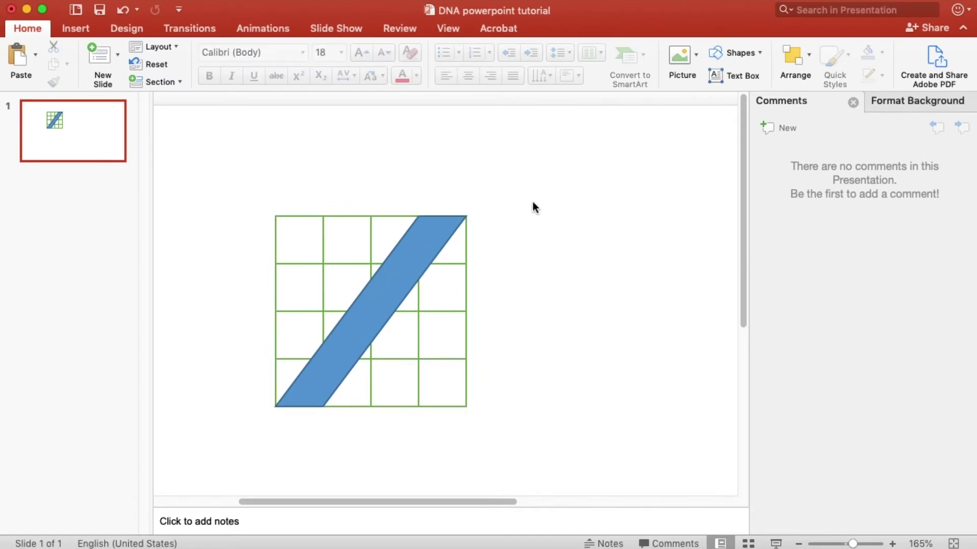
click(425, 250)
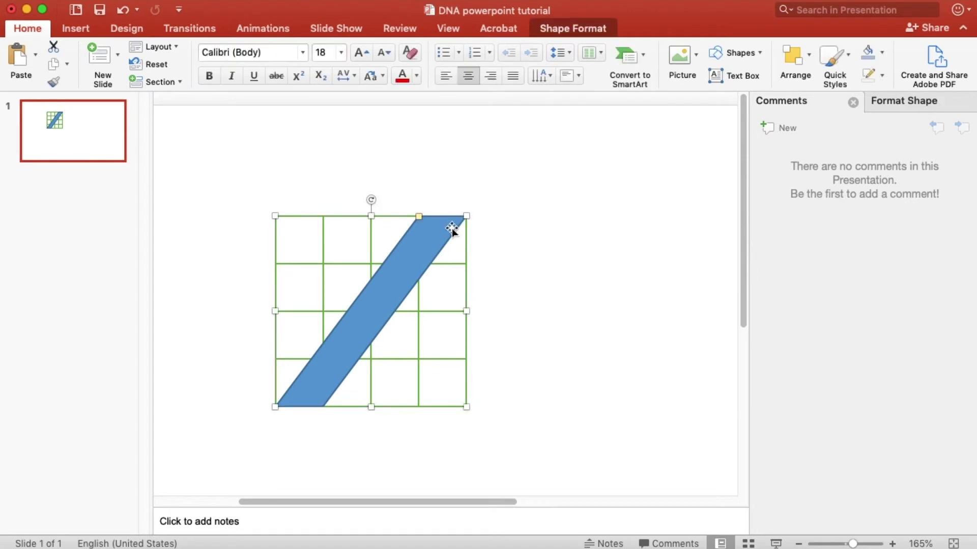
click(460, 209)
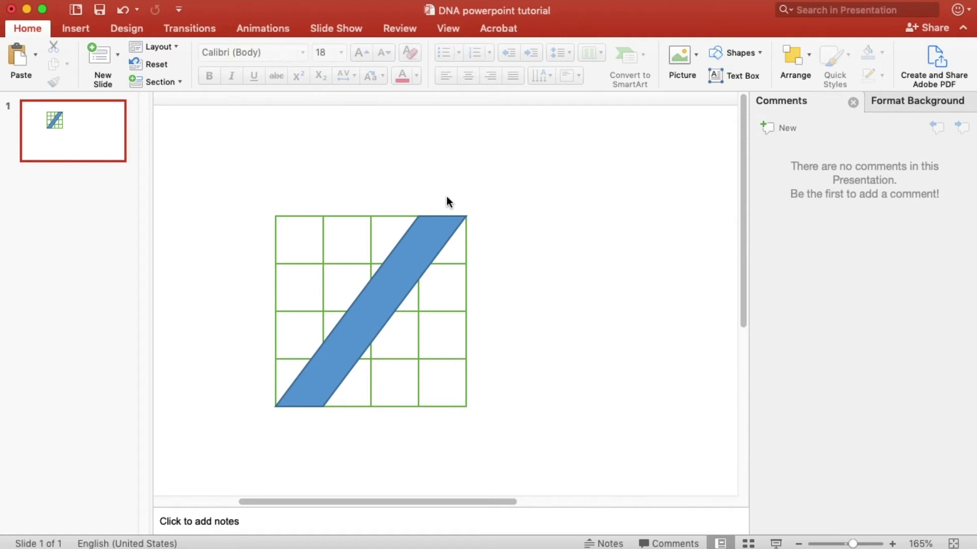
click(447, 218)
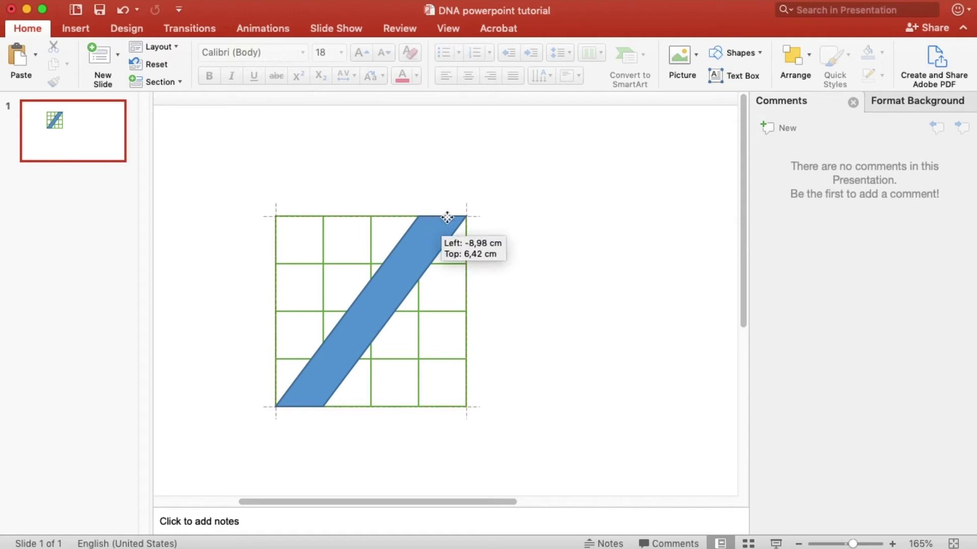
Use Edit Points to curve the band's right edge outward near the top corner
right_click(408, 253)
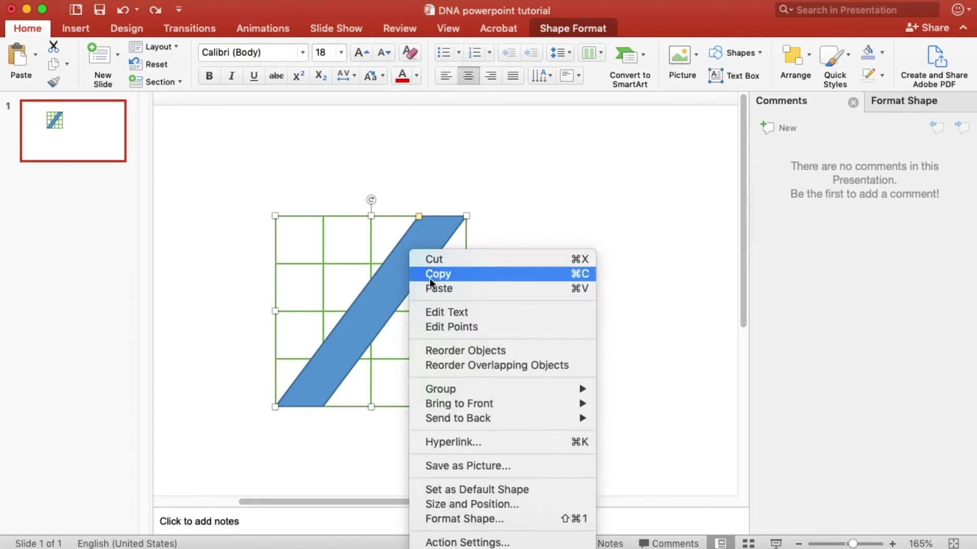
click(455, 331)
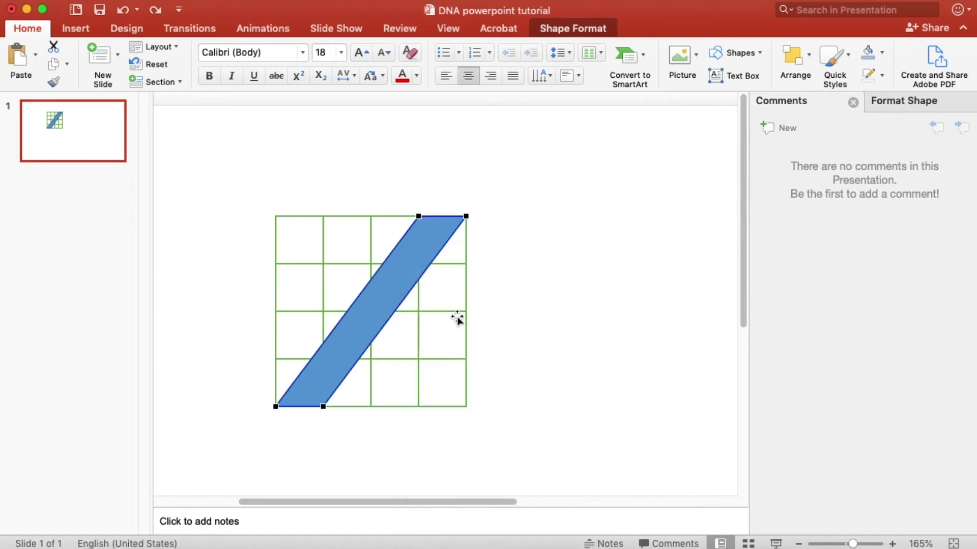
click(468, 216)
drag(419, 283, 438, 310)
drag(418, 217, 418, 216)
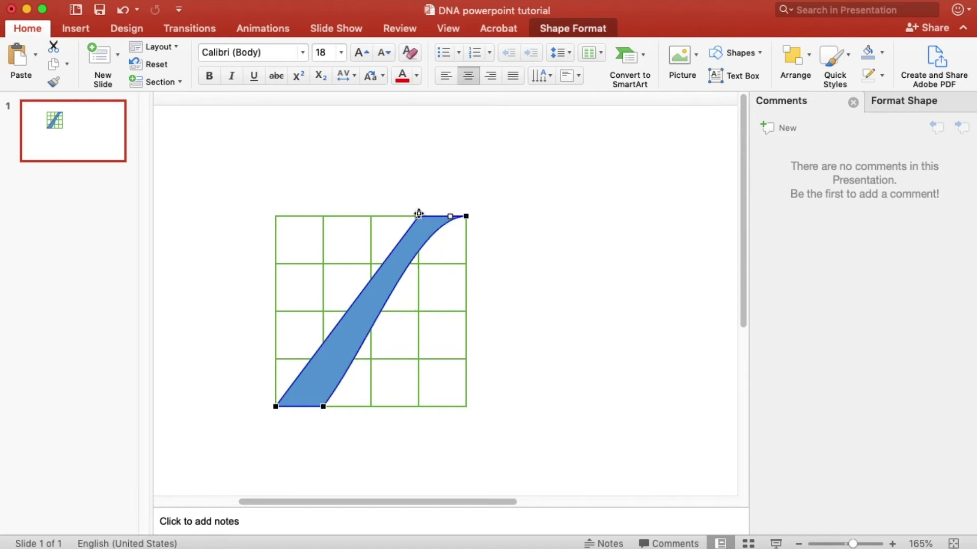
click(423, 205)
click(420, 209)
Bend the band's left edge and bottom corner so both edges form a smooth S-curve
right_click(419, 233)
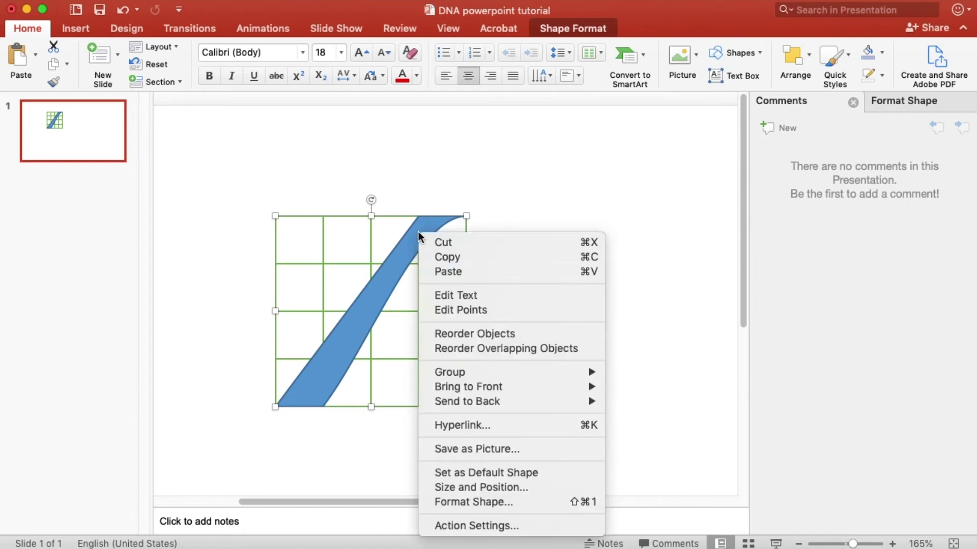
click(465, 310)
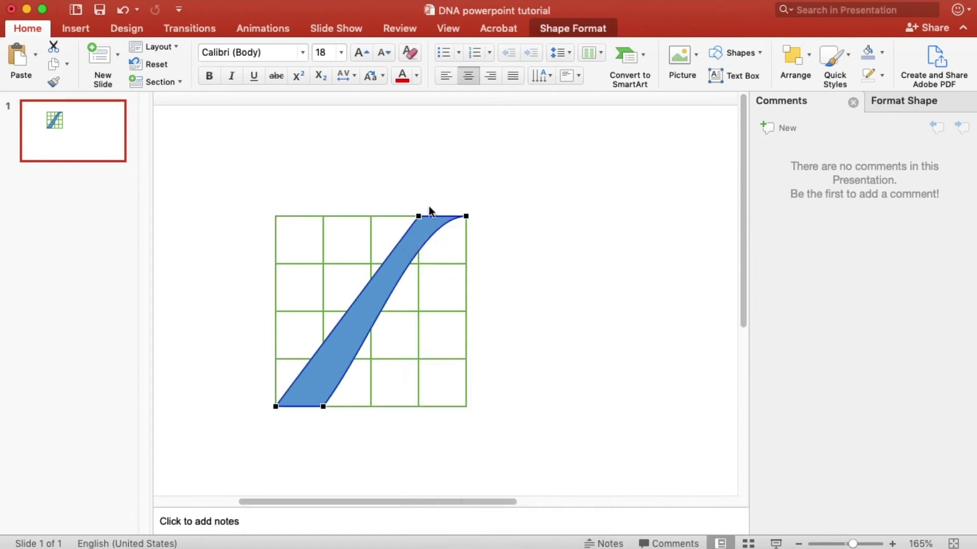
drag(368, 283, 368, 217)
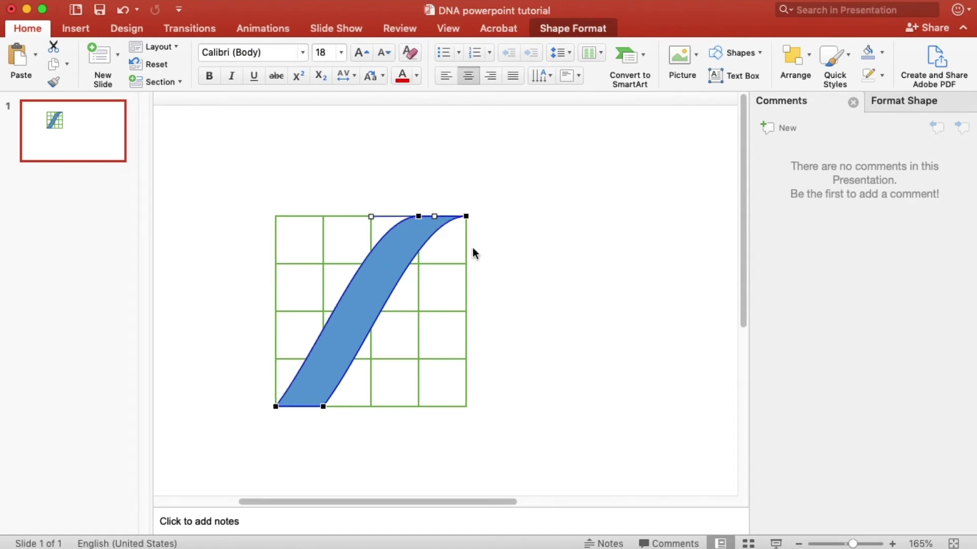
drag(323, 407, 373, 406)
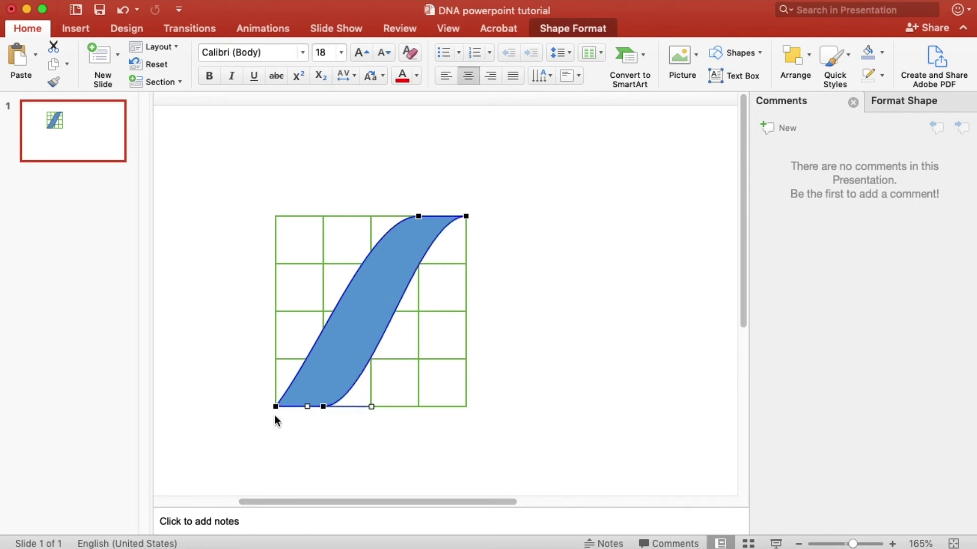
drag(372, 408, 371, 409)
drag(371, 407, 370, 407)
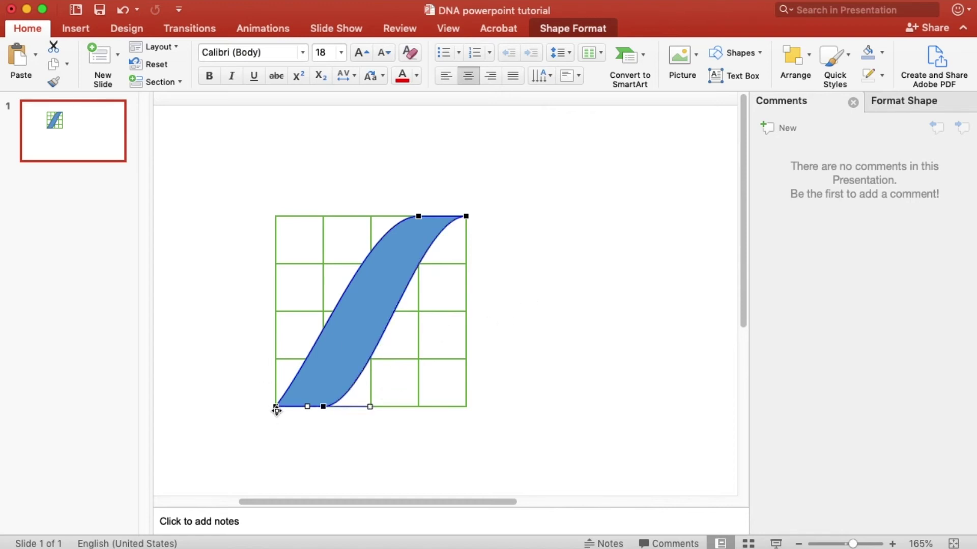
drag(321, 345, 323, 406)
key(super+z)
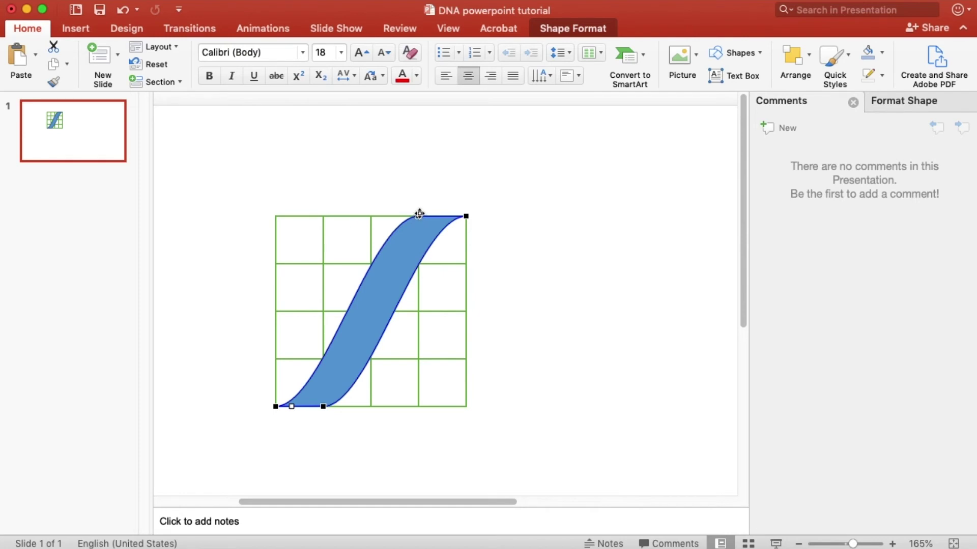
click(419, 218)
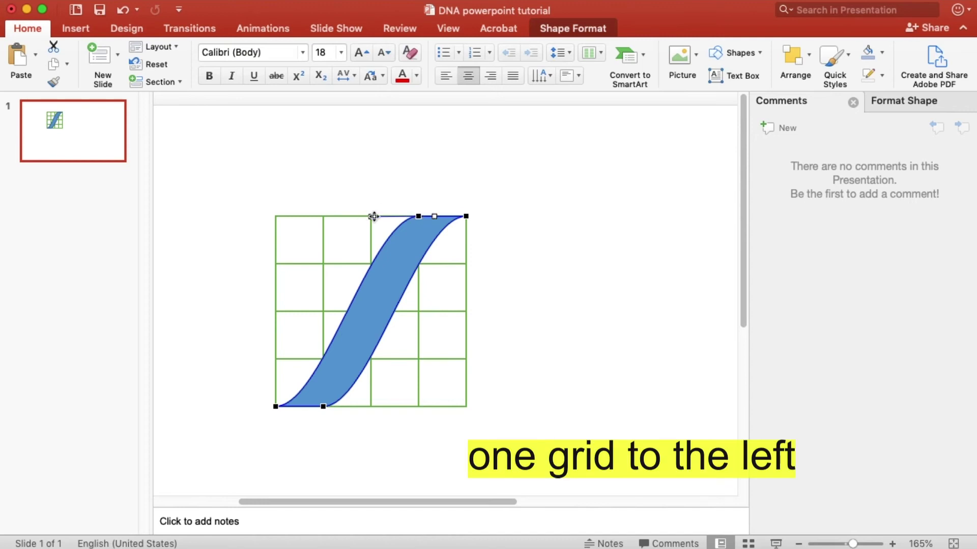
key(Escape)
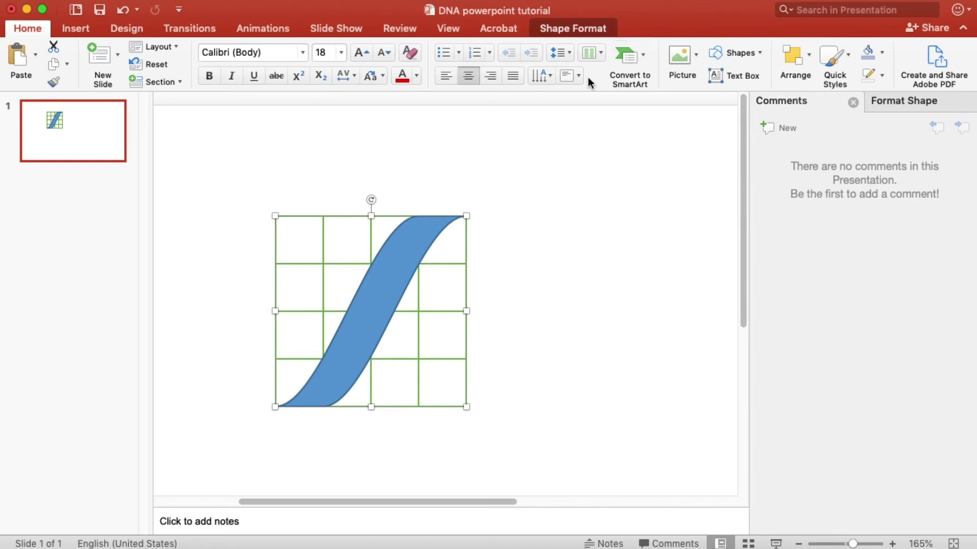
Fill the curved ribbon with dark blue
click(564, 29)
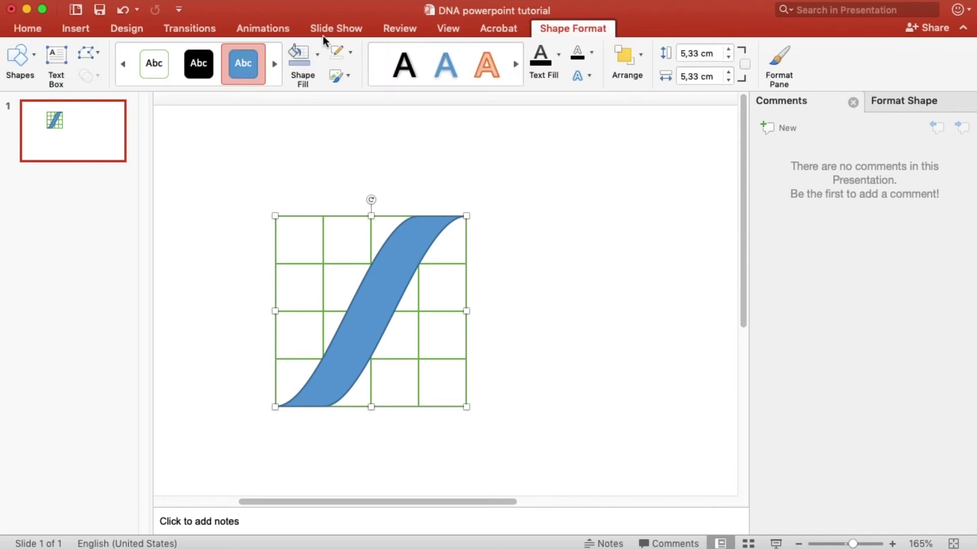
click(319, 59)
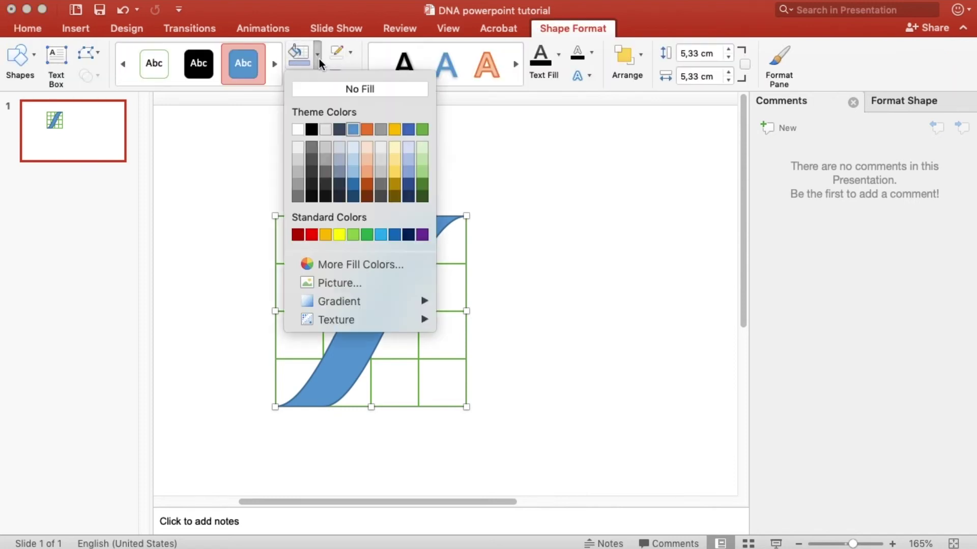
click(410, 187)
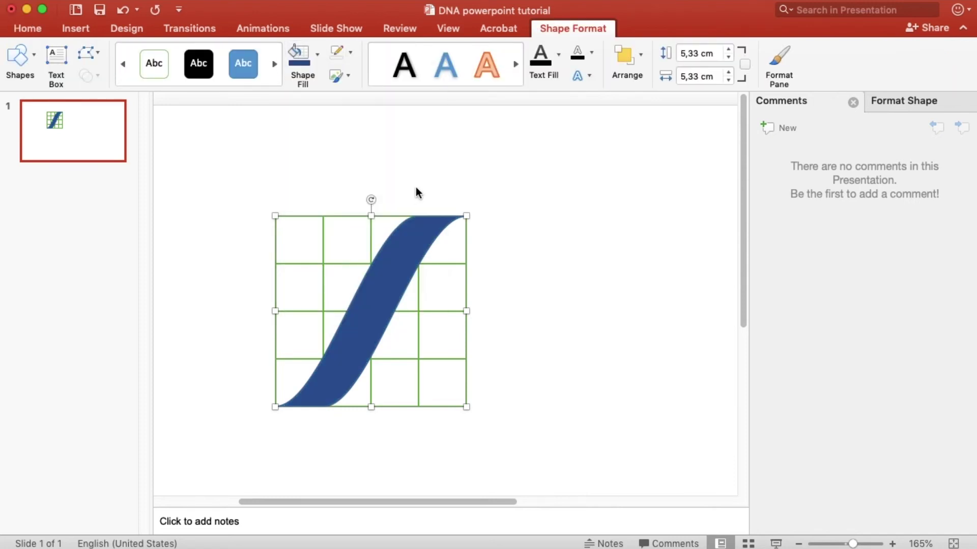
click(317, 59)
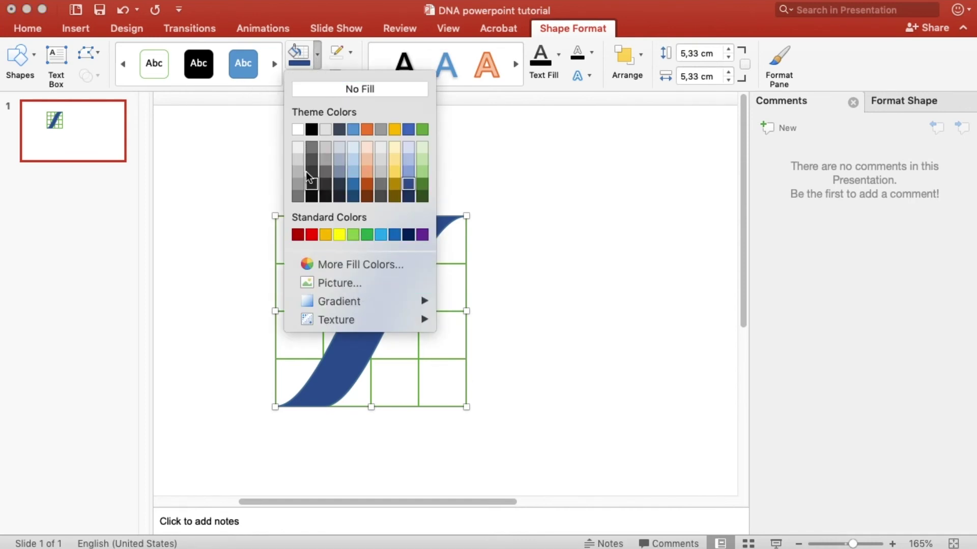
click(410, 239)
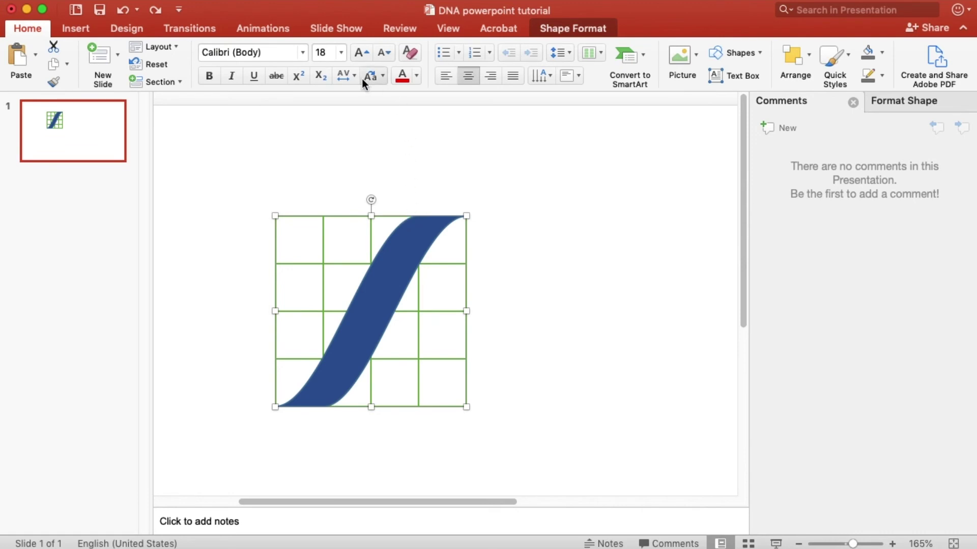
Set the ribbon's Shape Outline to No Outline
click(557, 28)
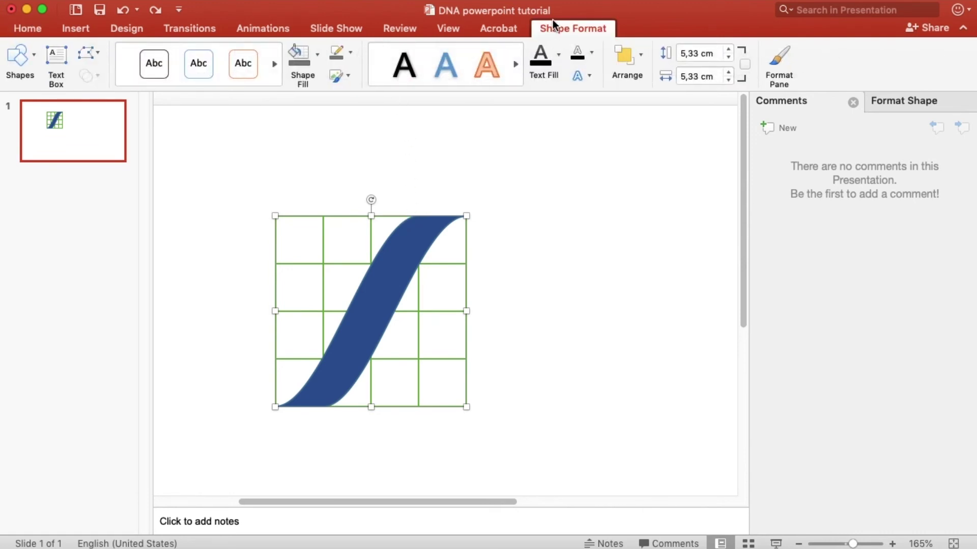
click(351, 53)
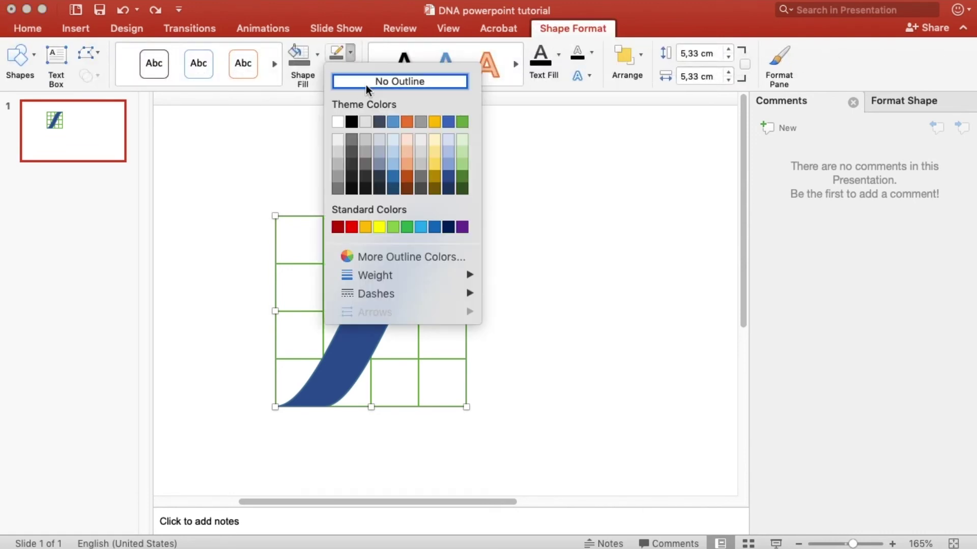
click(374, 83)
click(451, 219)
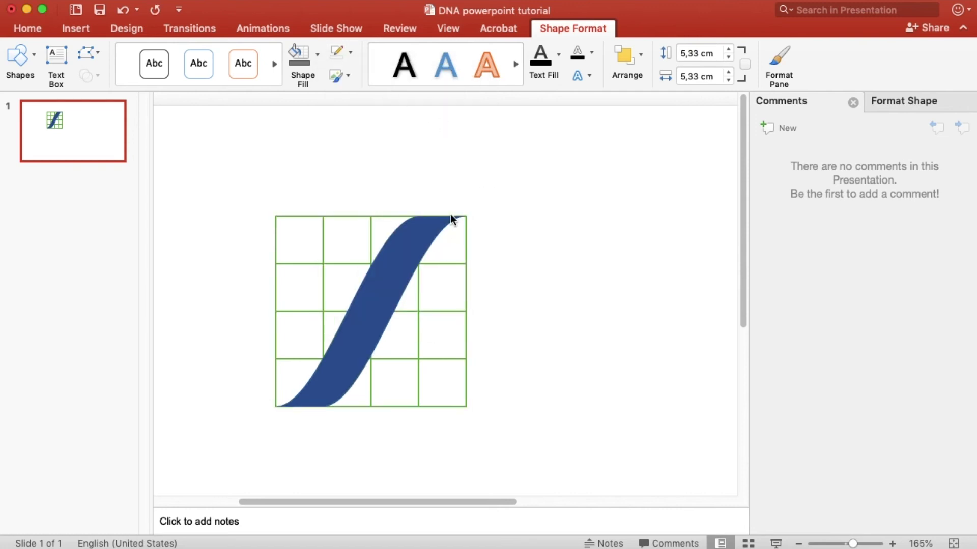
click(403, 244)
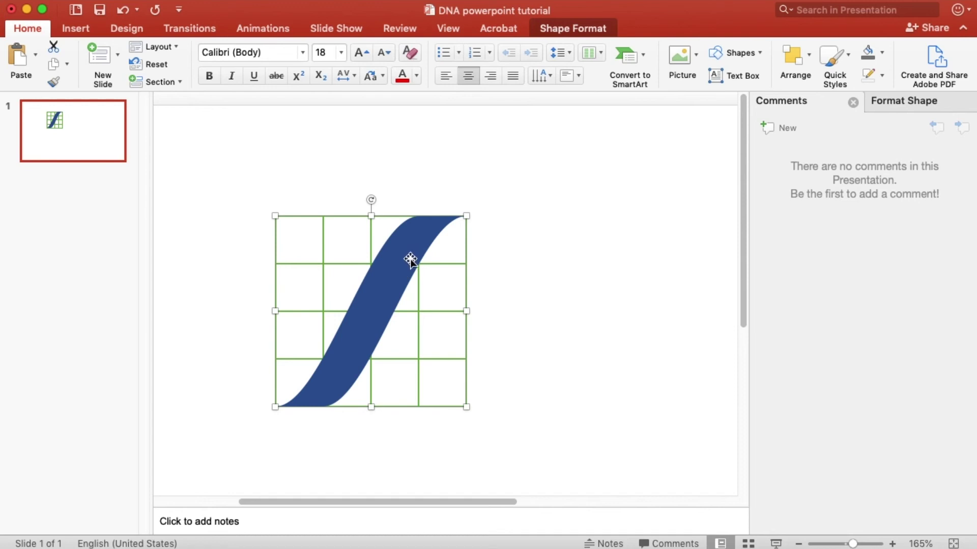
Copy the ribbon, Flip Horizontal the copy, and slide it right so both meet in an arch
drag(414, 262, 471, 261)
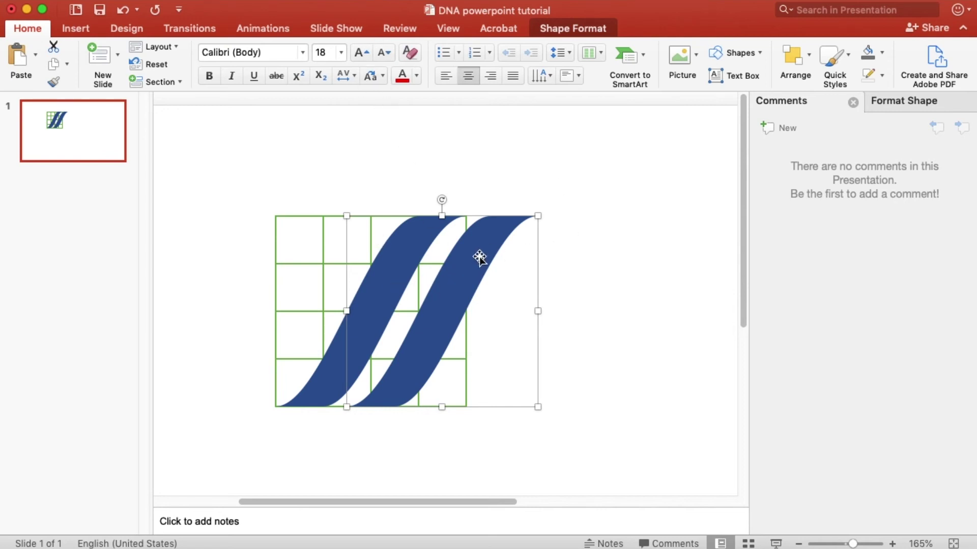
click(582, 30)
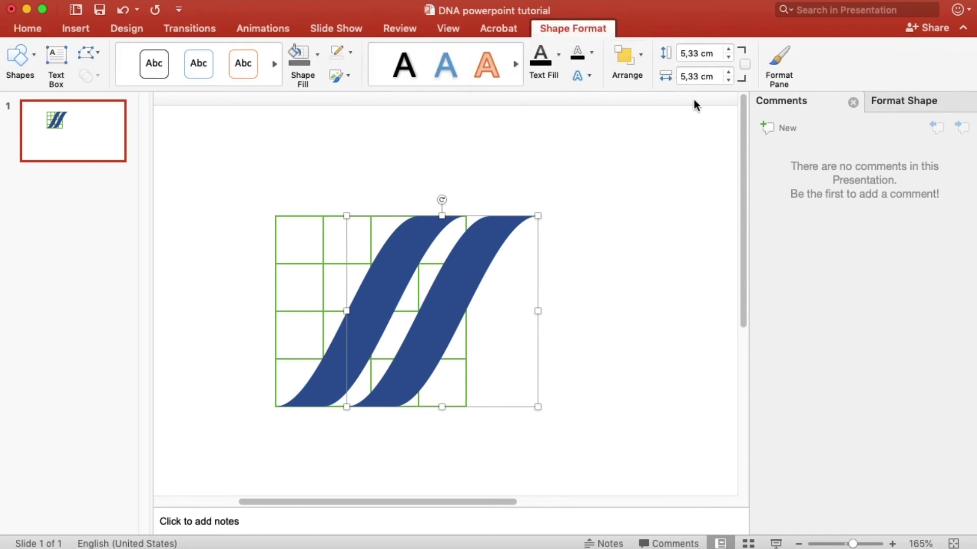
click(640, 62)
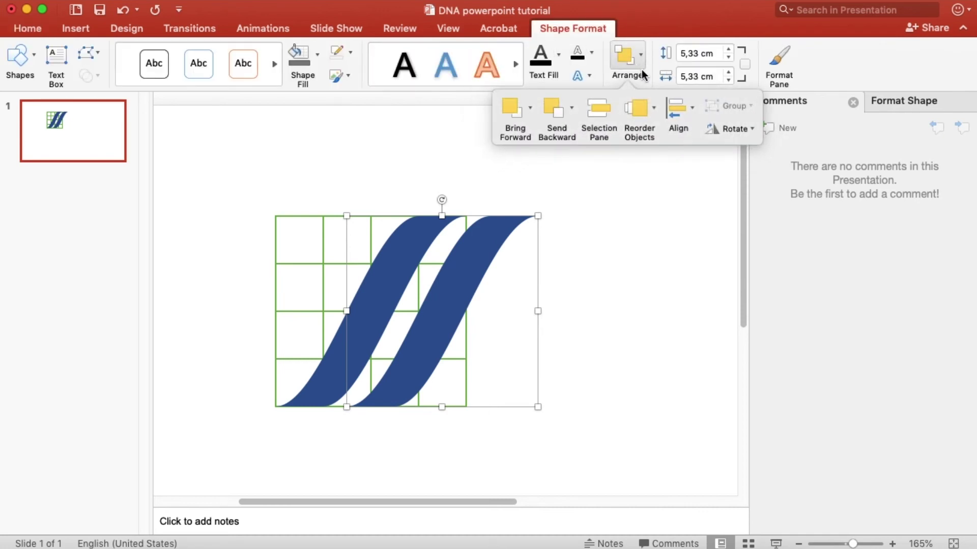
click(732, 130)
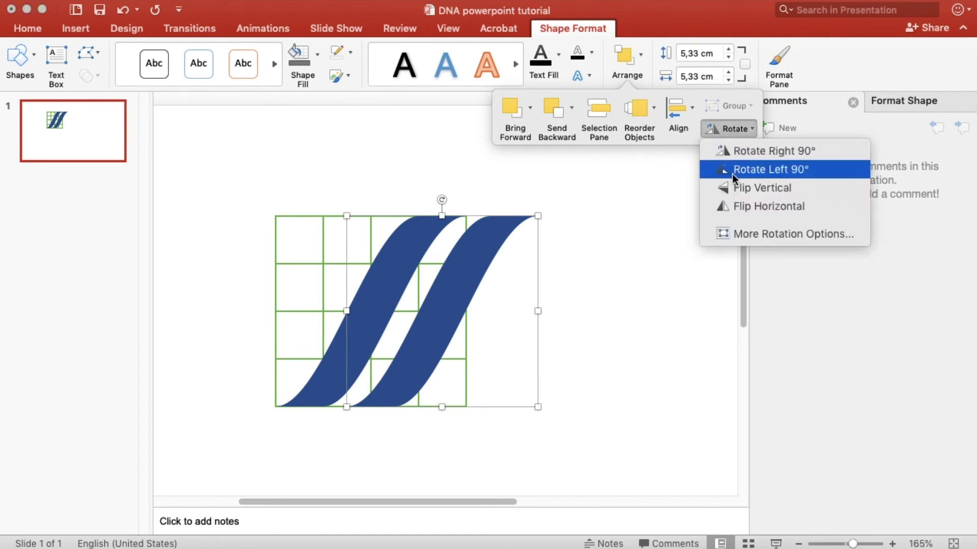
click(729, 207)
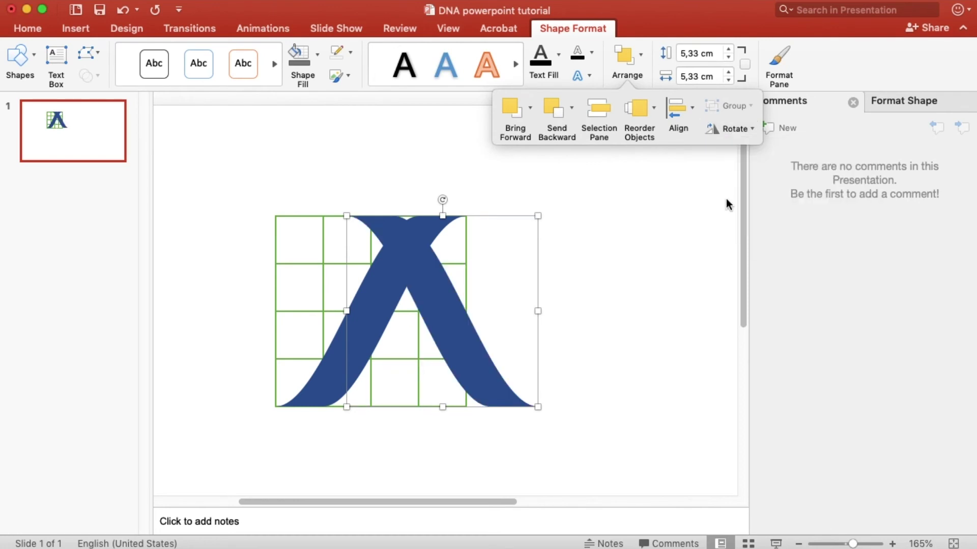
click(512, 250)
drag(428, 283, 497, 297)
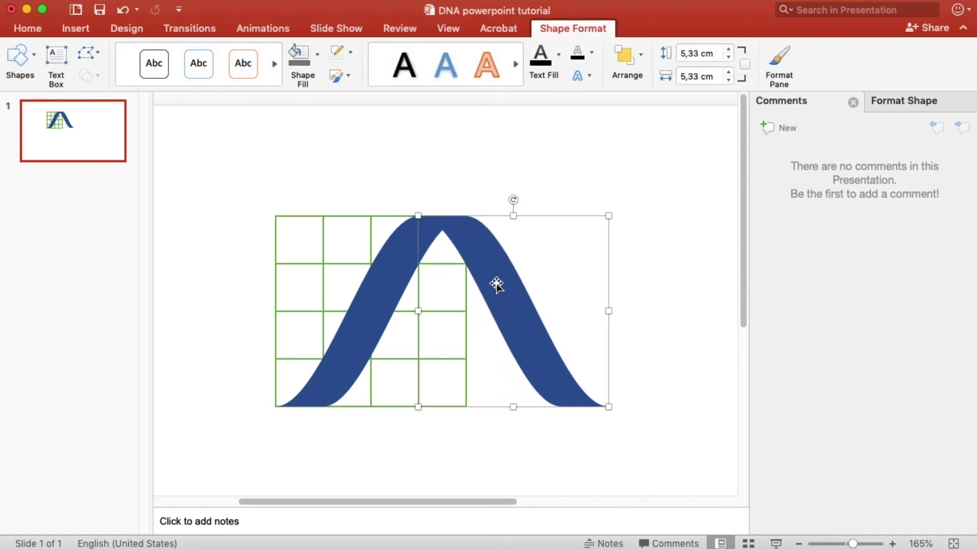
Fill the mirrored right ribbon with a light-blue theme colour
click(318, 55)
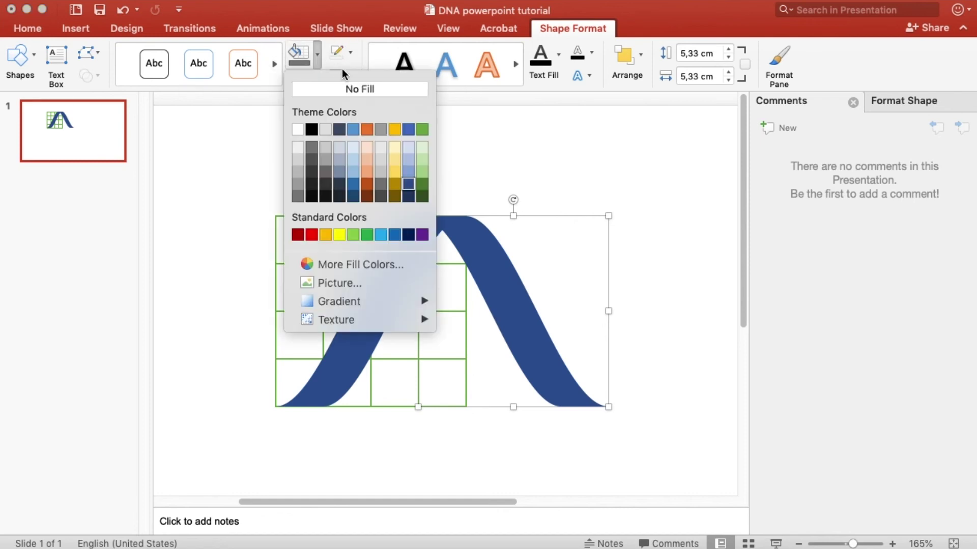
click(409, 158)
click(457, 165)
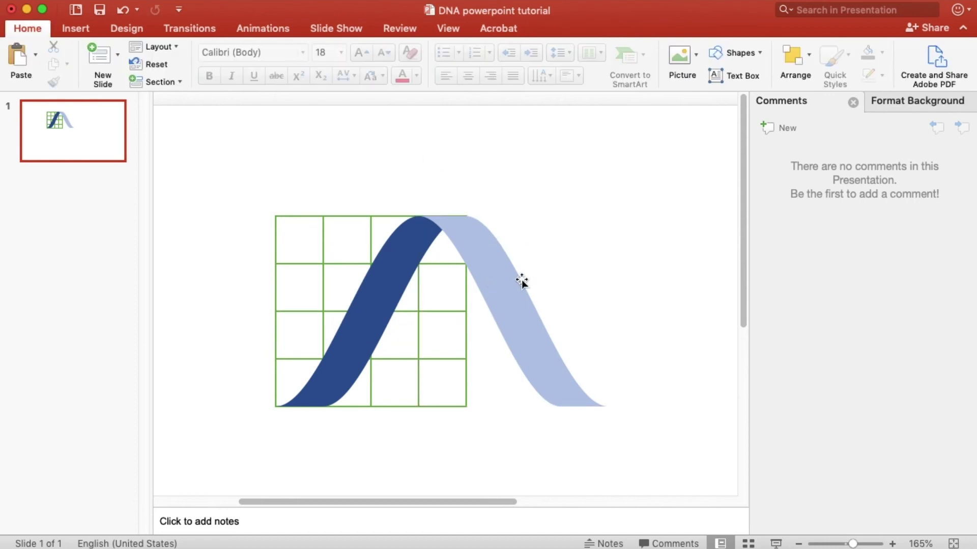
drag(566, 173, 294, 438)
Copy both ribbons below the grid and group the copy
click(490, 280)
click(414, 280)
drag(414, 279, 389, 475)
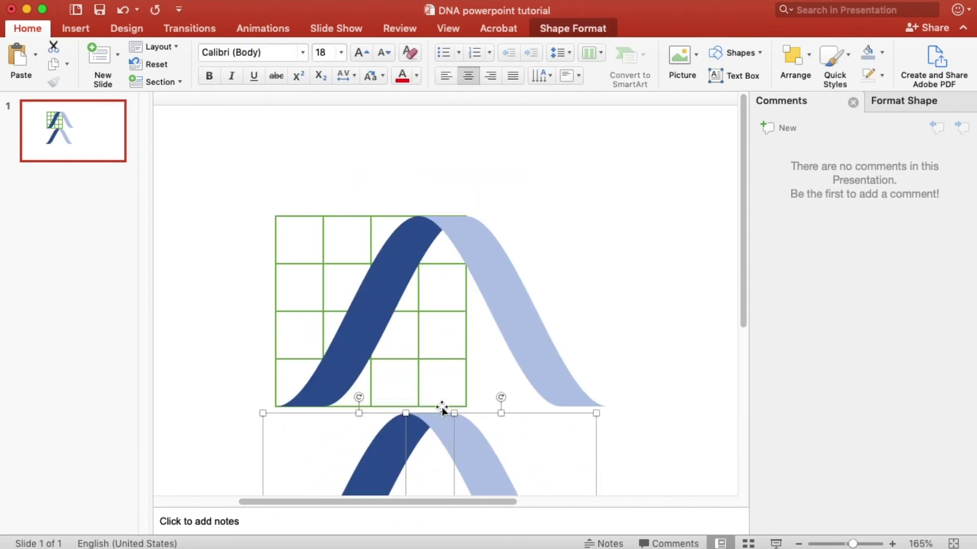
scroll(729, 337, down, 3)
scroll(730, 337, down, 3)
click(480, 241)
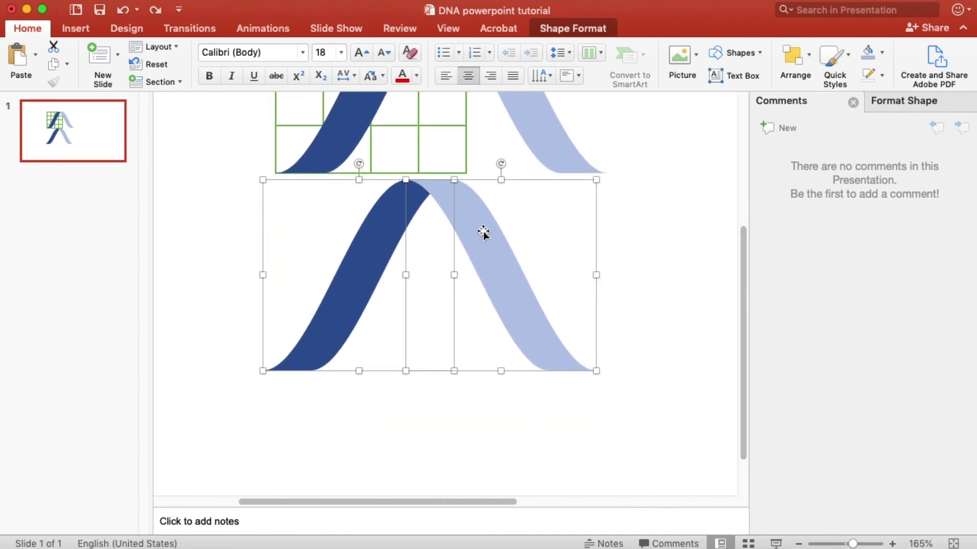
key(super+alt+g)
Overlap a second copy to the right, group both arches together, and shrink the result
drag(475, 236, 553, 244)
right_click(535, 246)
click(545, 214)
right_click(545, 216)
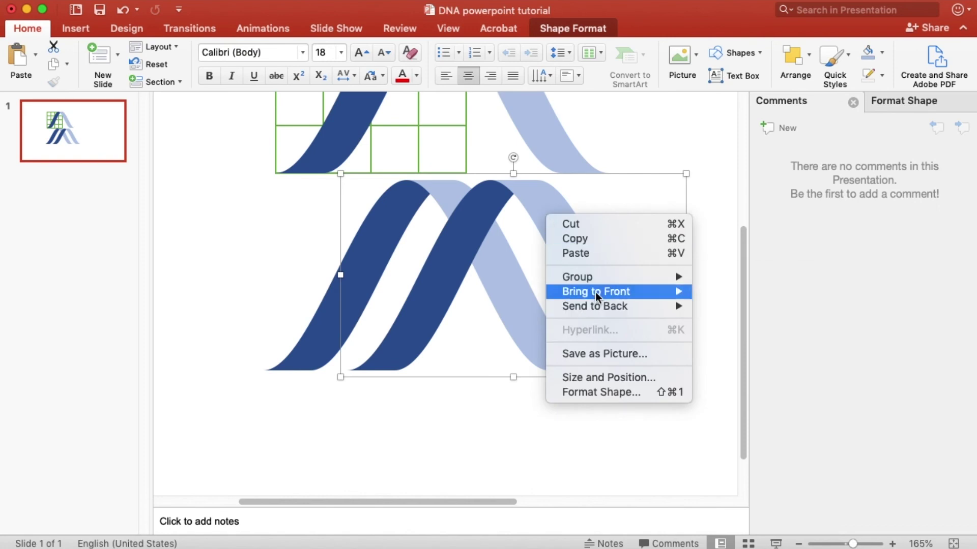
mouse_move(658, 306)
click(724, 310)
click(672, 245)
key(super+z)
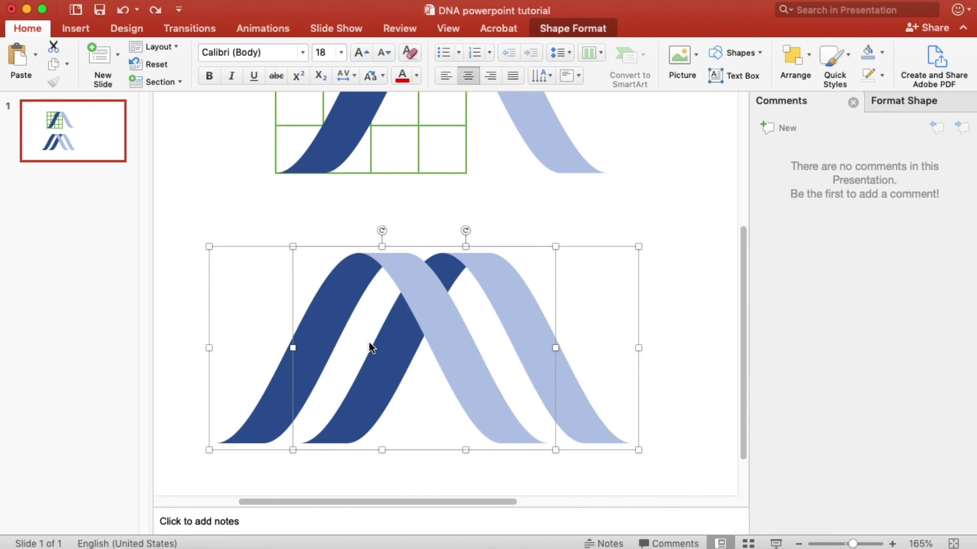
key(super+alt+g)
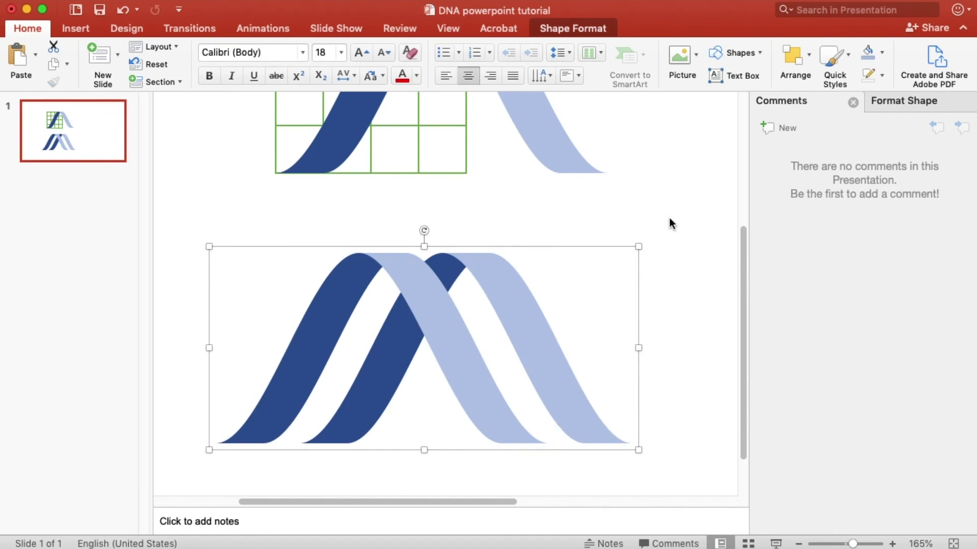
drag(639, 247, 353, 370)
Select the inner ribbons and nudge them right to even the gaps
click(450, 281)
click(335, 393)
click(329, 390)
double_click(329, 391)
shift+click(278, 426)
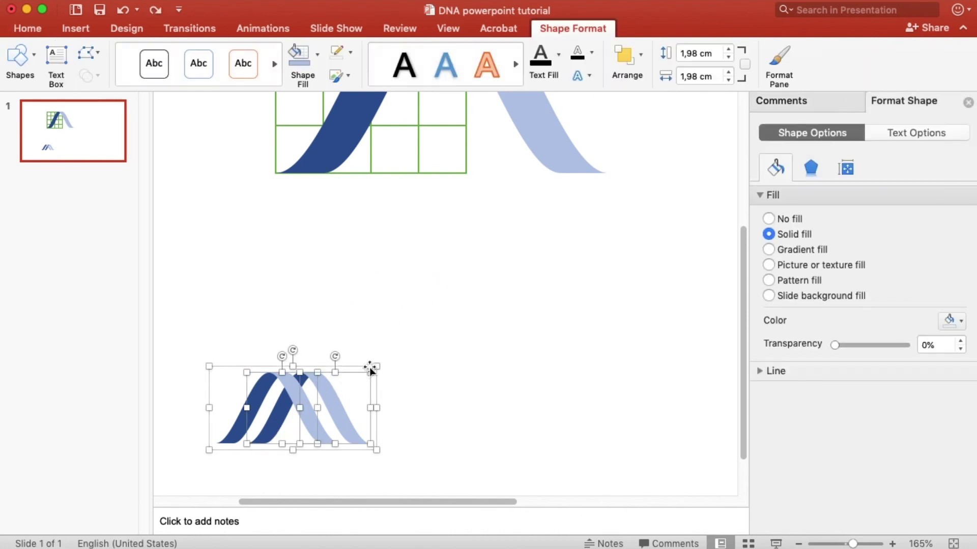
key(Right)
key(Right)
key(Right)
key(Right)
key(Right)
key(Right)
key(Right)
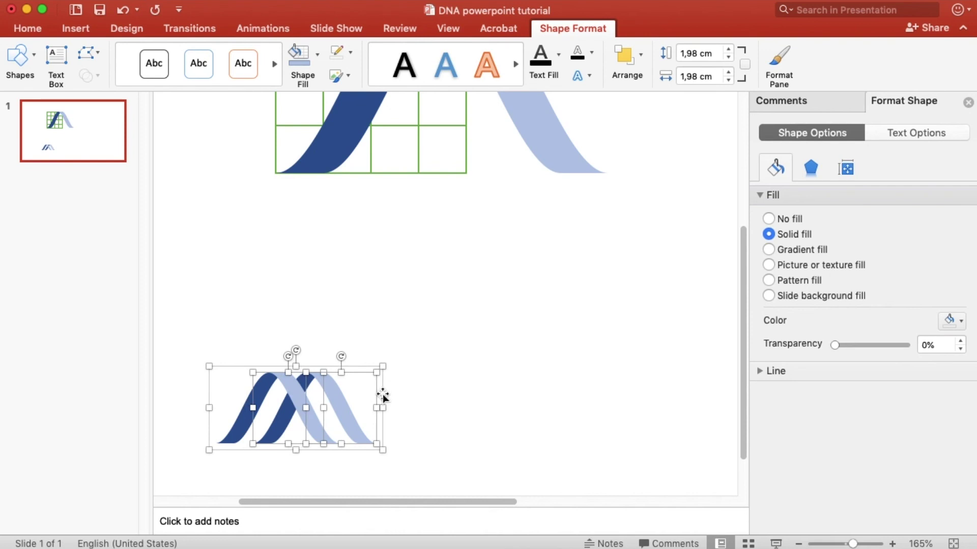
click(475, 342)
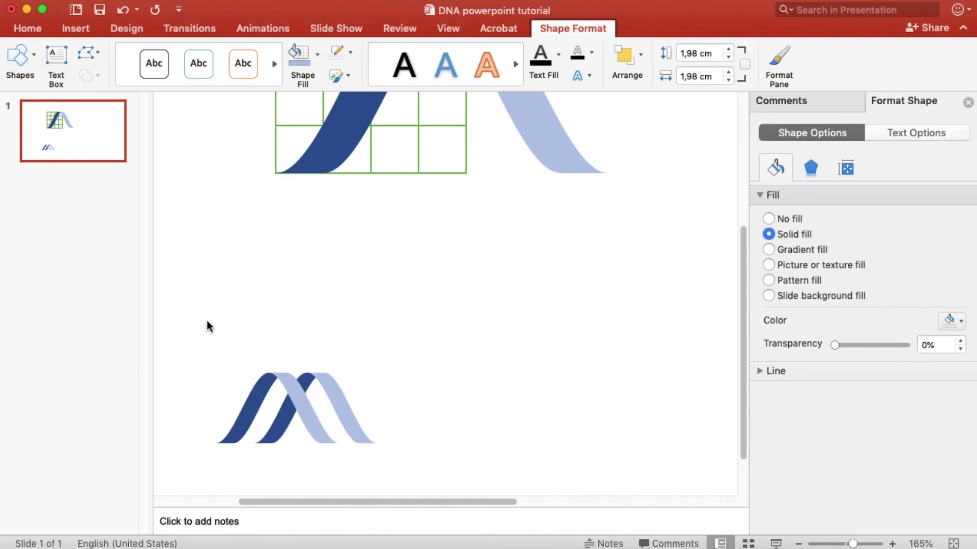
Shift the wave group and position copies side by side to lengthen the helix
drag(207, 324, 454, 510)
drag(314, 395, 349, 393)
click(556, 322)
click(450, 387)
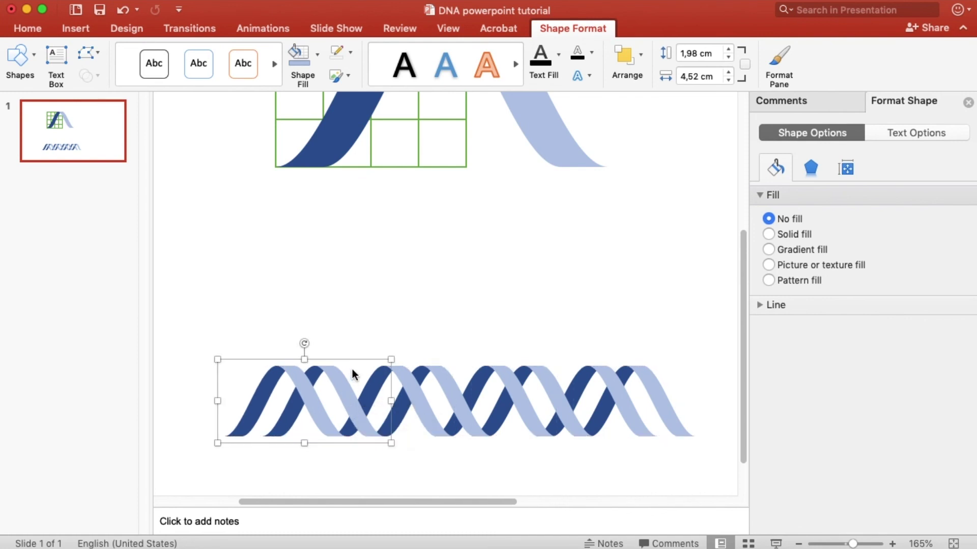
click(460, 298)
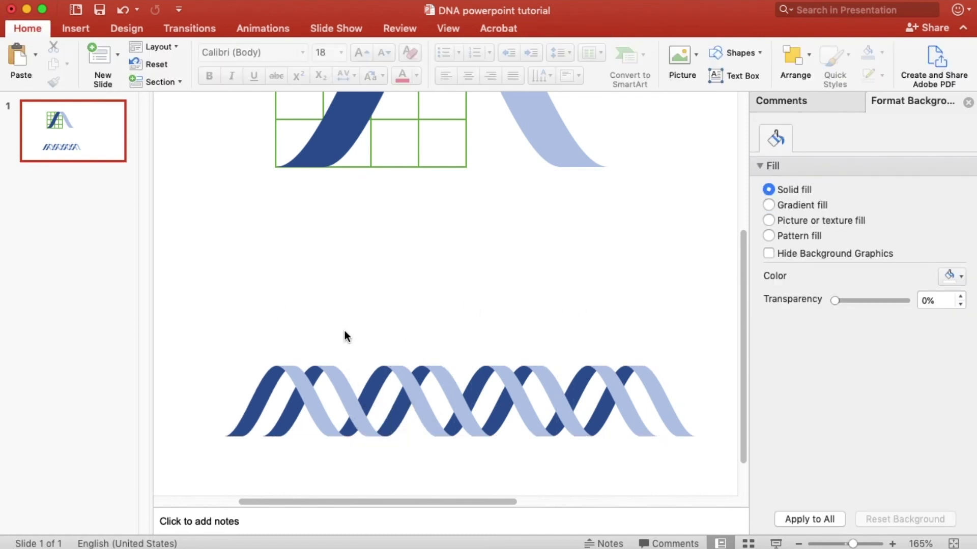